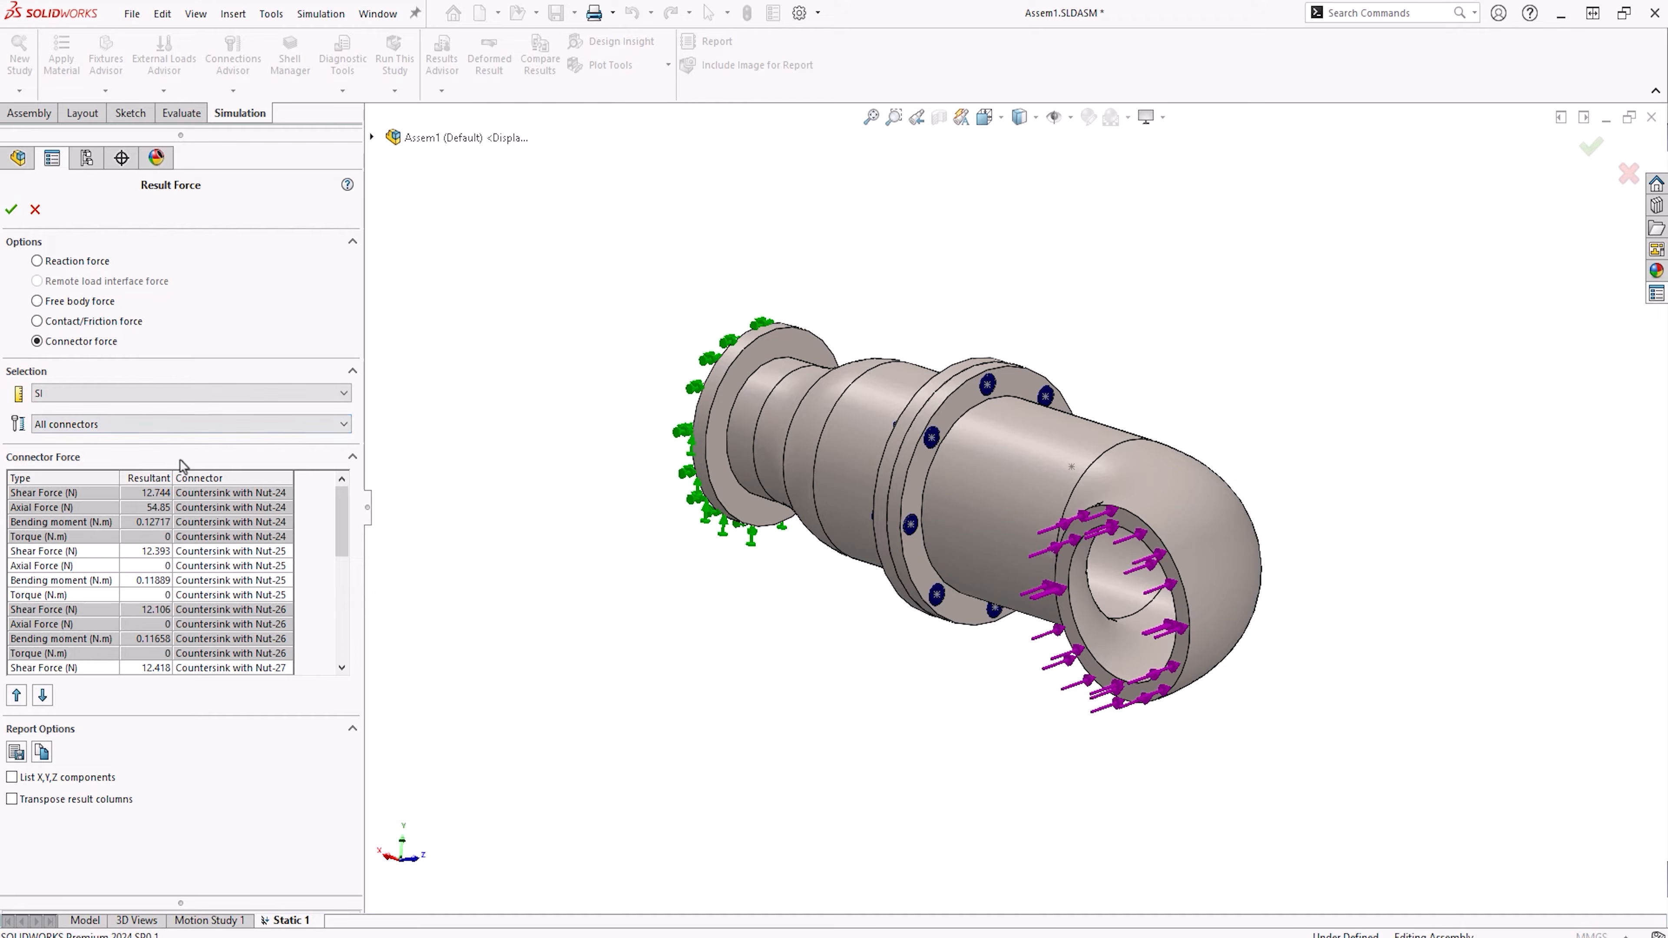
Step: Examine the shear force, axial force and bending moment results of the Countersink with Nut-24 connector
left_click(86, 492)
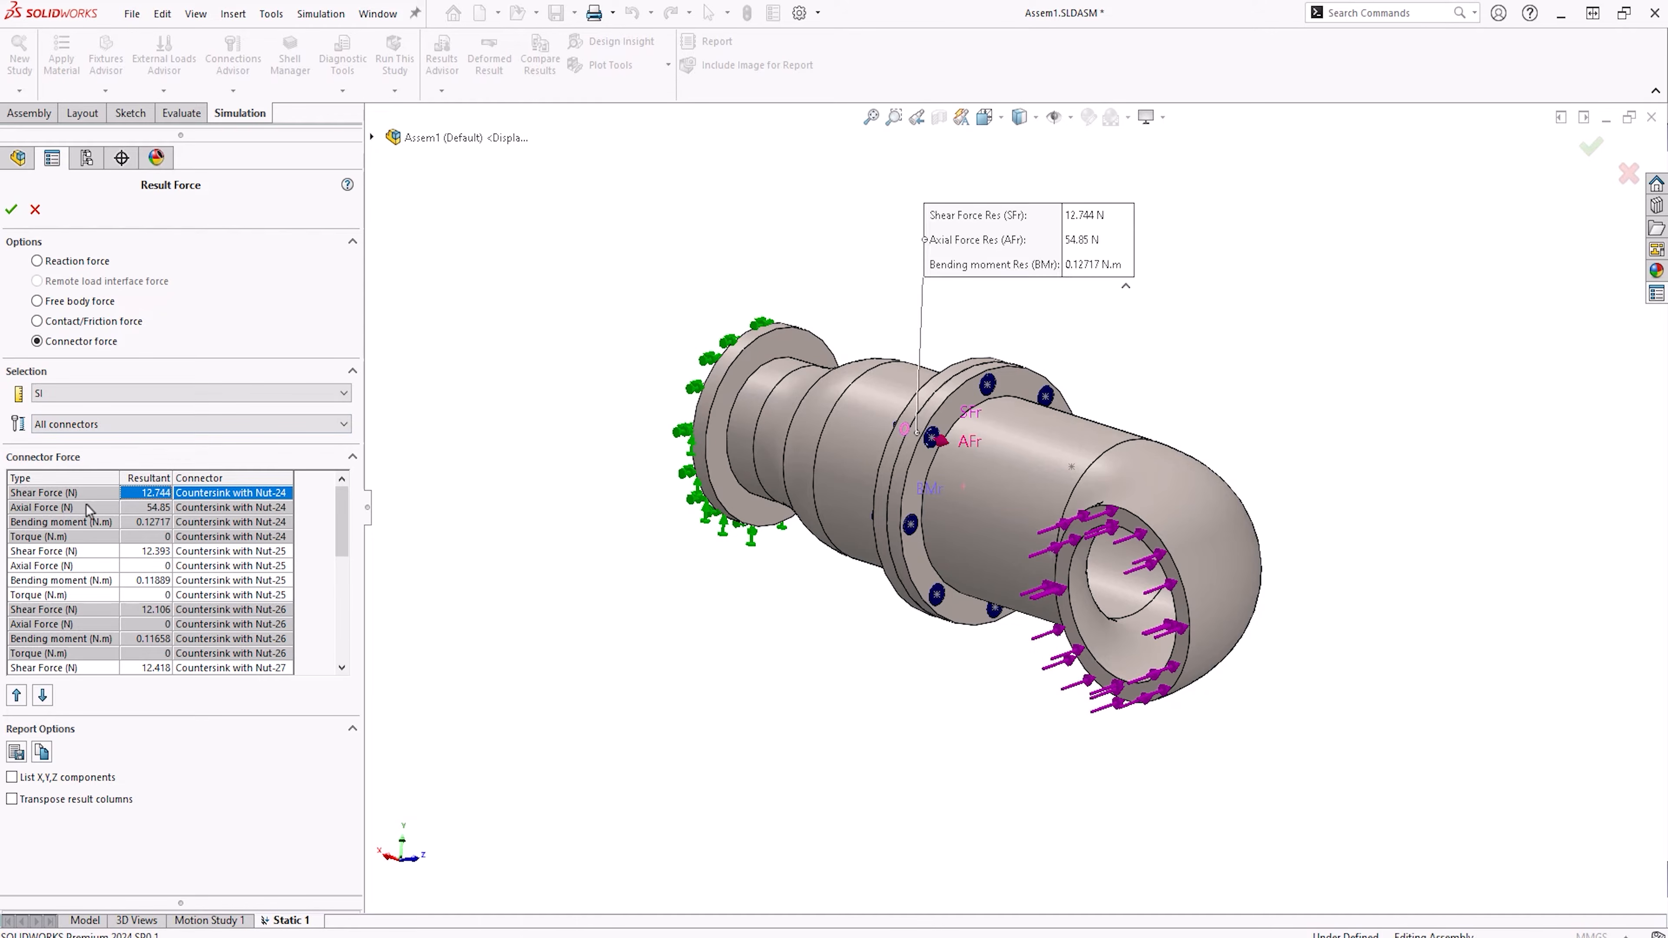
left_click(86, 508)
left_click(89, 521)
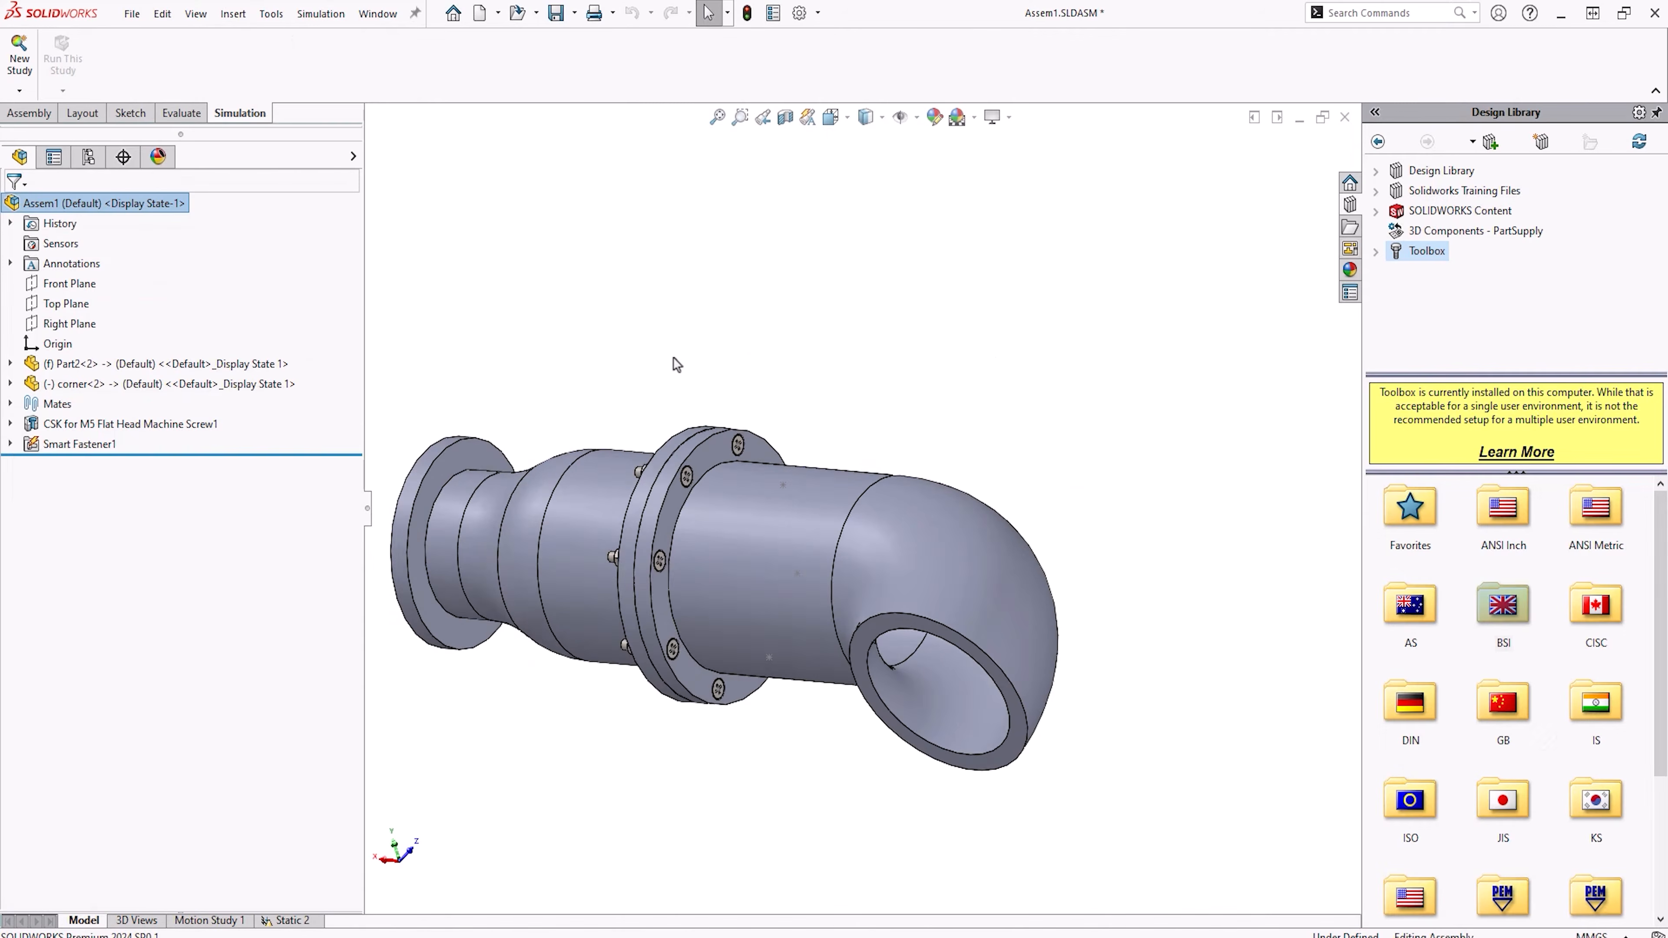
Step: Expand Smart Fastener1 in the assembly model to view its Toolbox screws and nuts
scroll(581, 402, "down", 2)
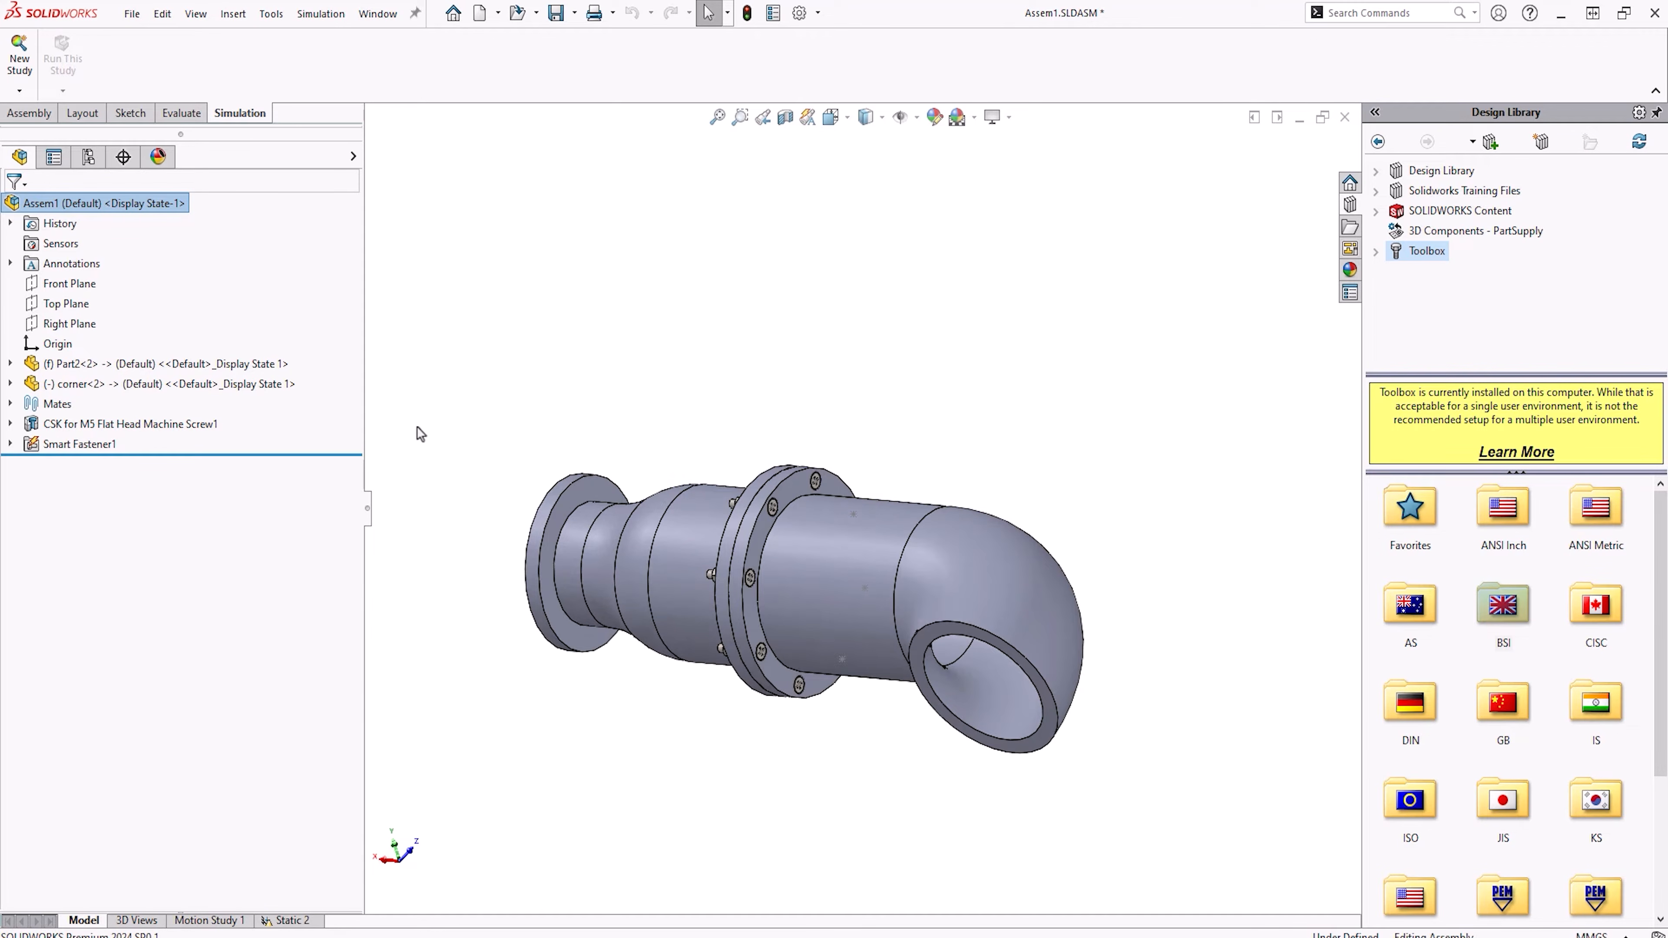
left_click(10, 444)
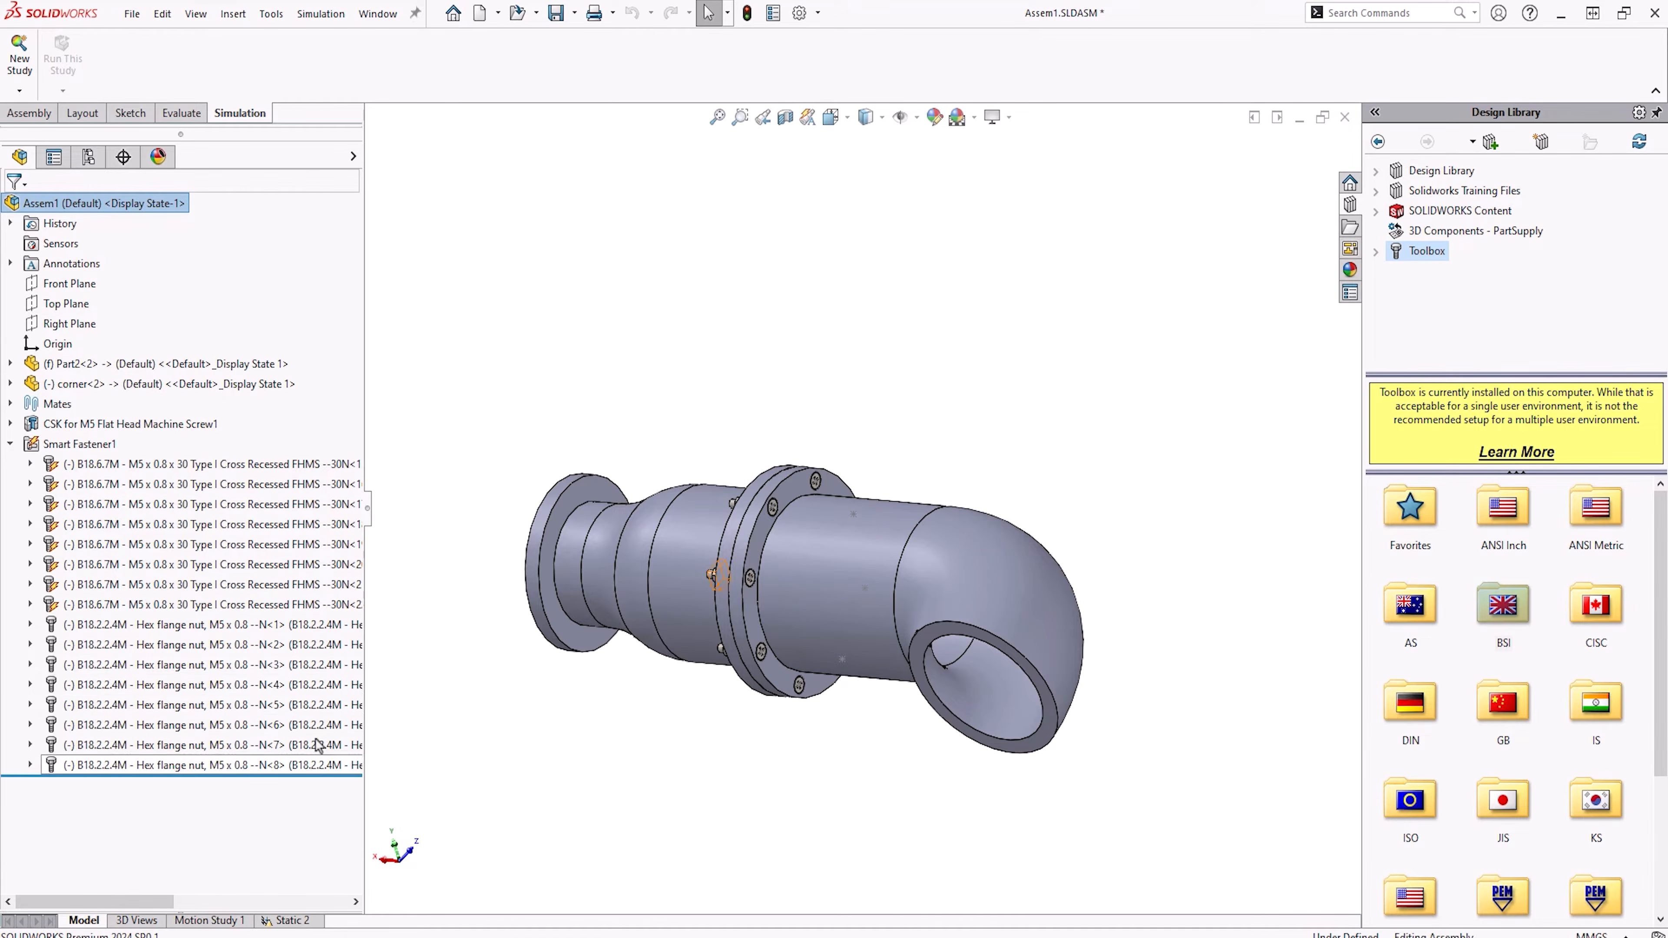
middle_click_drag(527, 440, 665, 481)
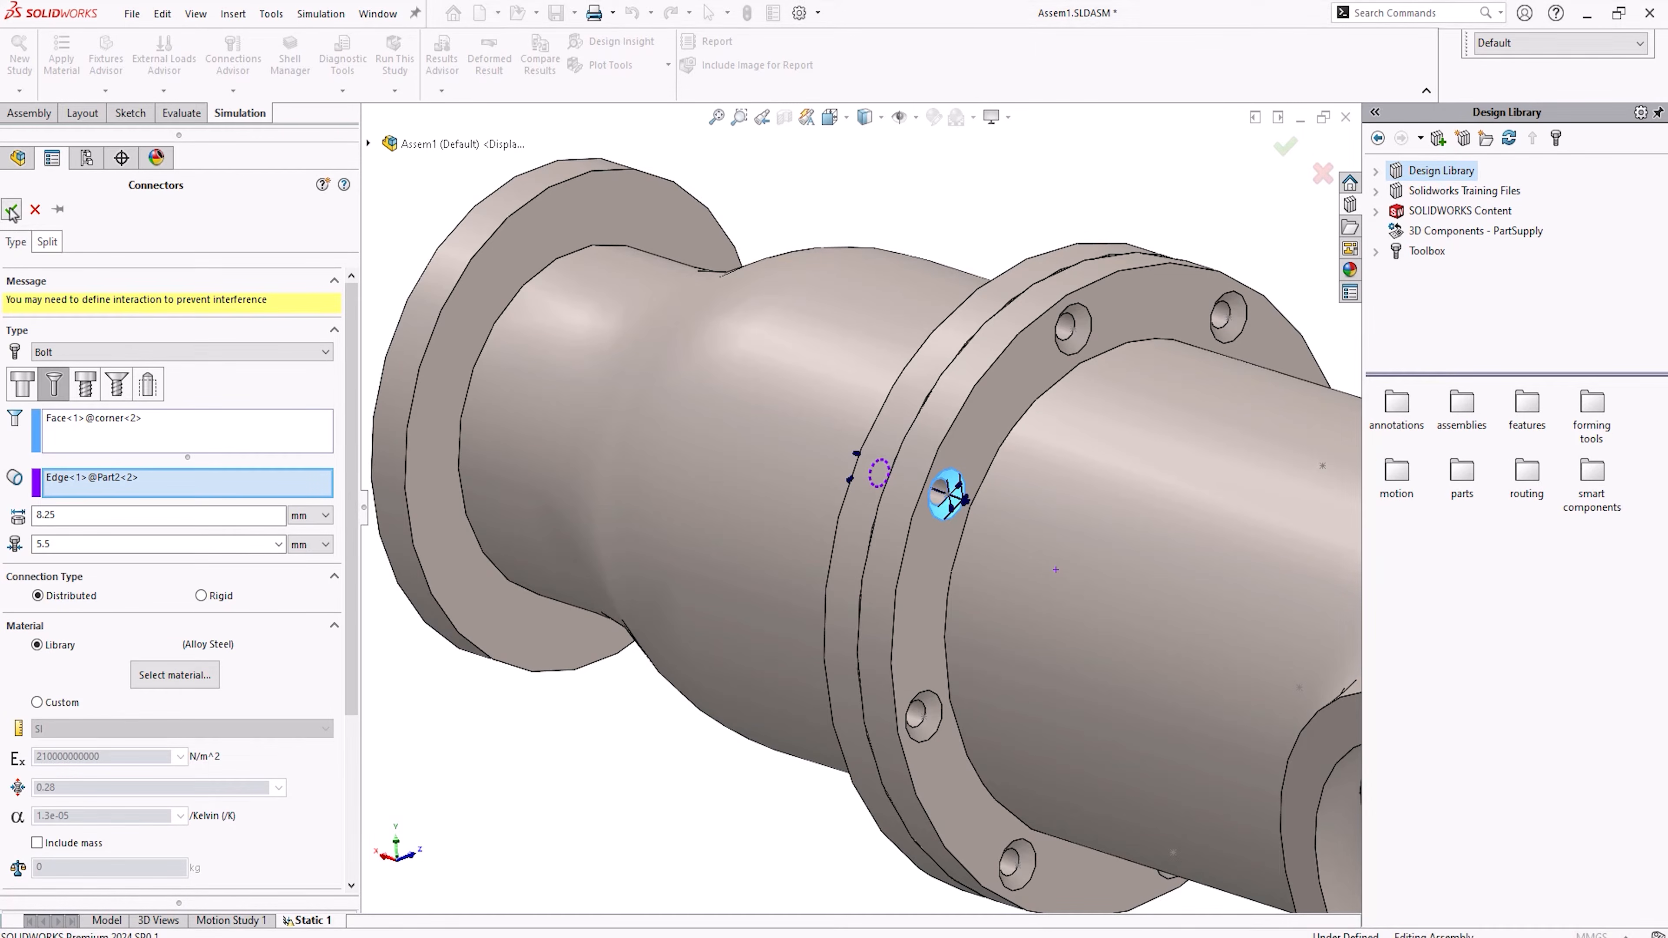
Step: Confirm the countersink bolt connector on the flange hole and propagate it to all holes in the hole series
left_click(11, 210)
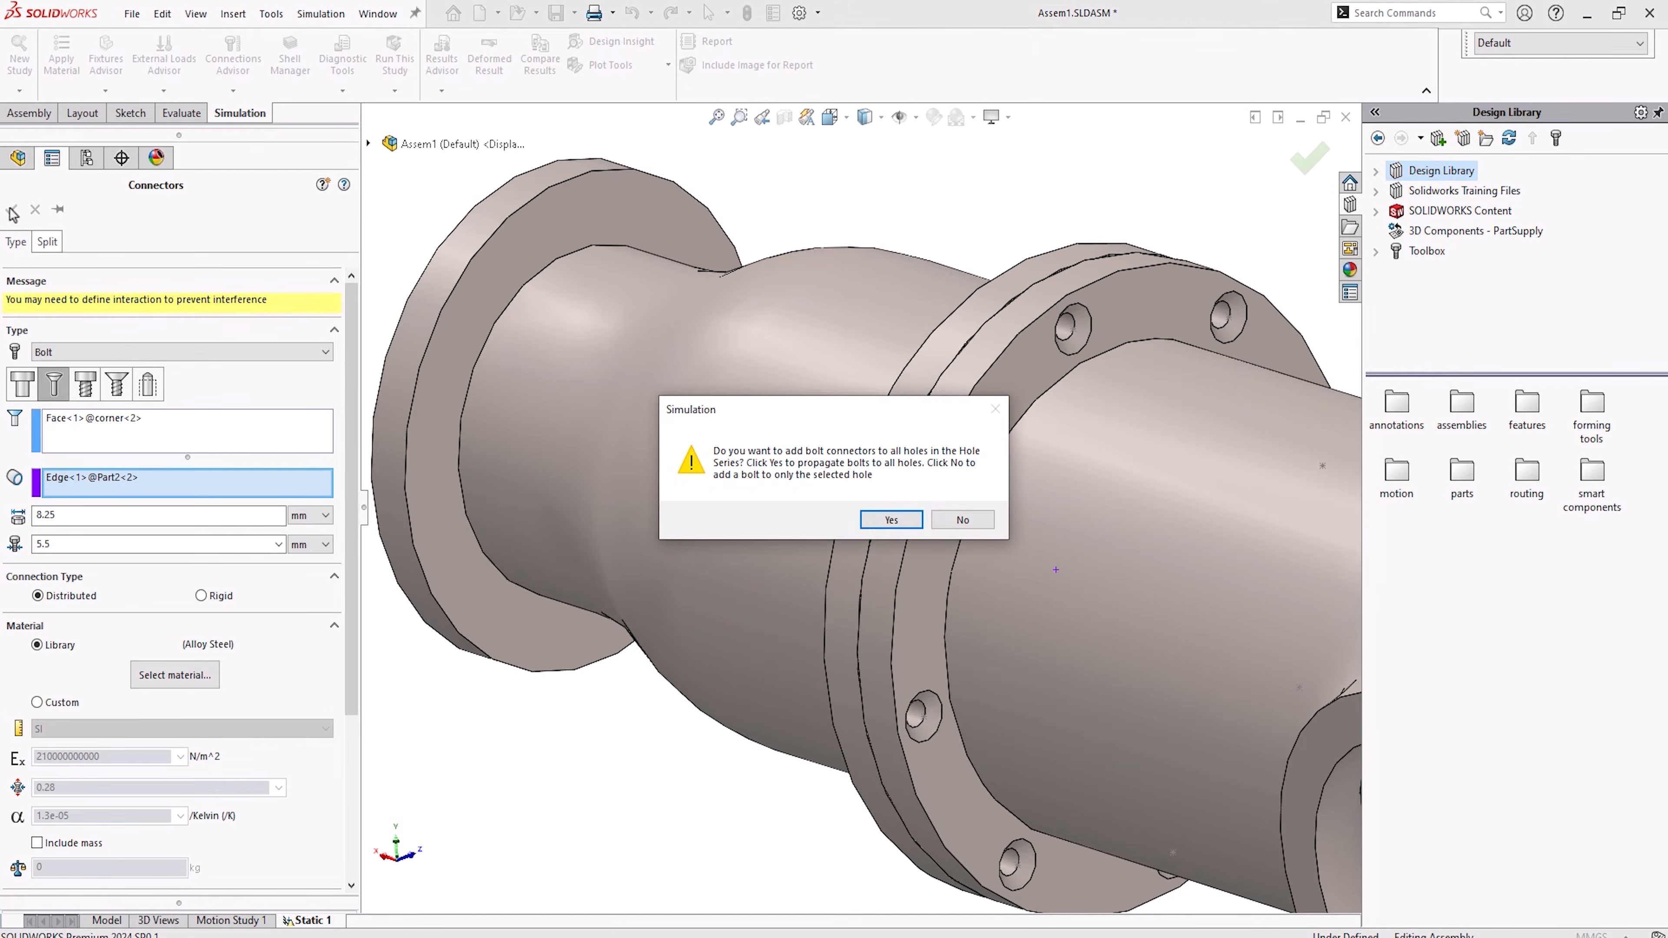
left_click(891, 519)
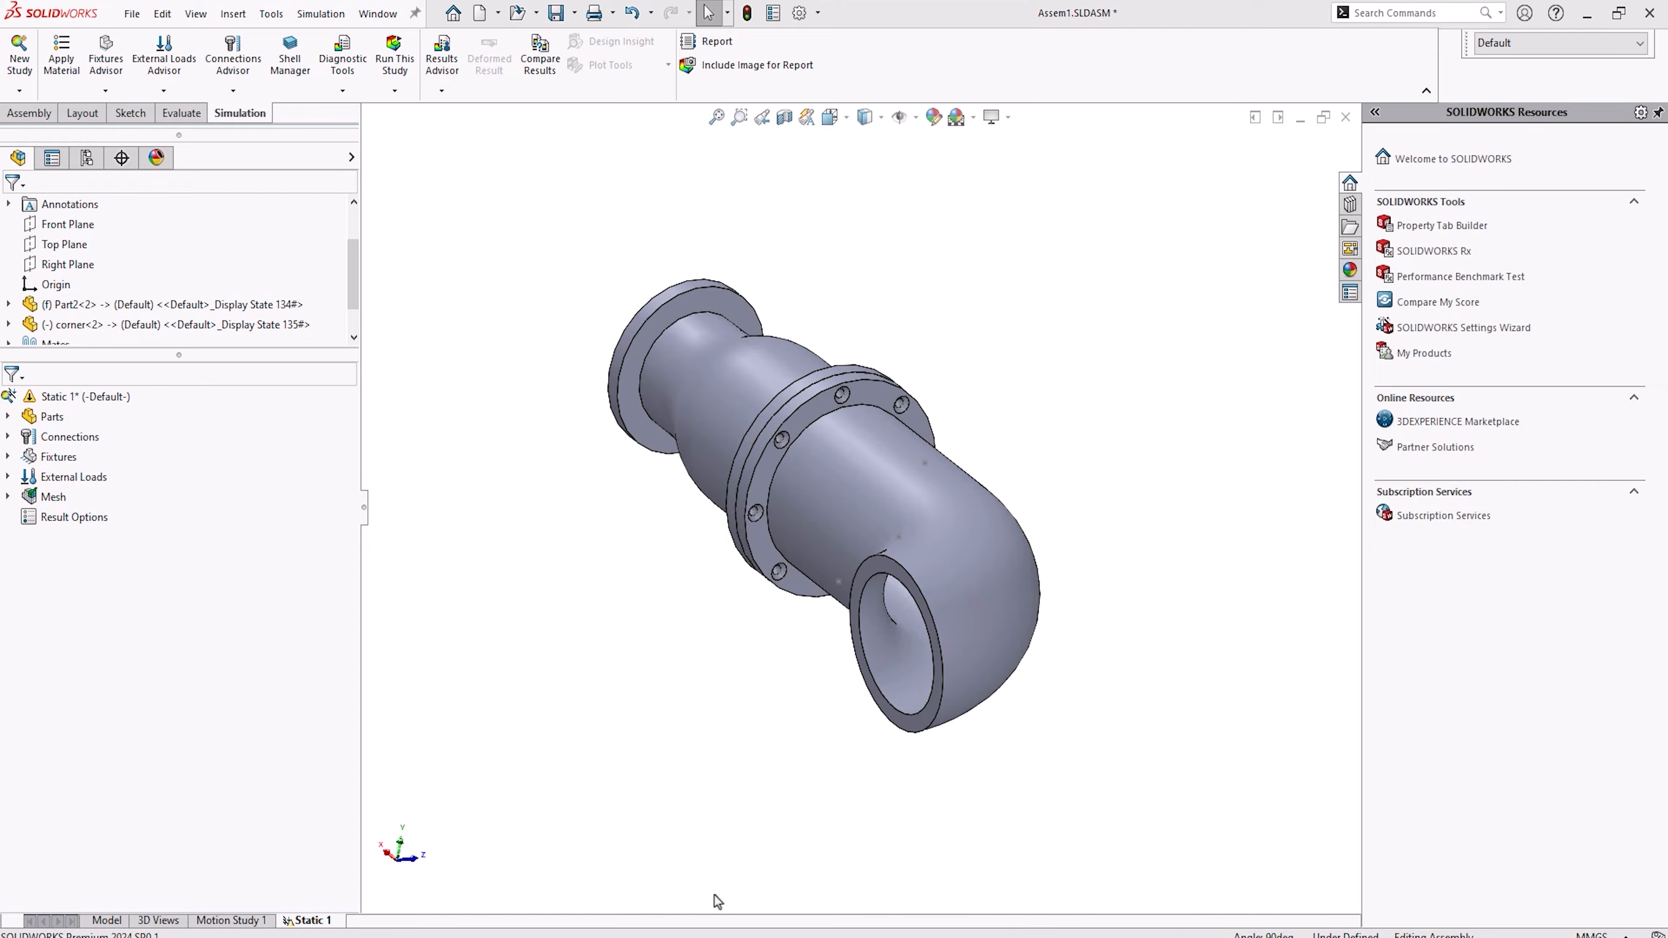
Step: In Static 1, add a countersink-with-nut bolt connector to a flange hole, 8.25 mm head and 5.5 mm shank, and propagate it through the hole series
left_click(106, 919)
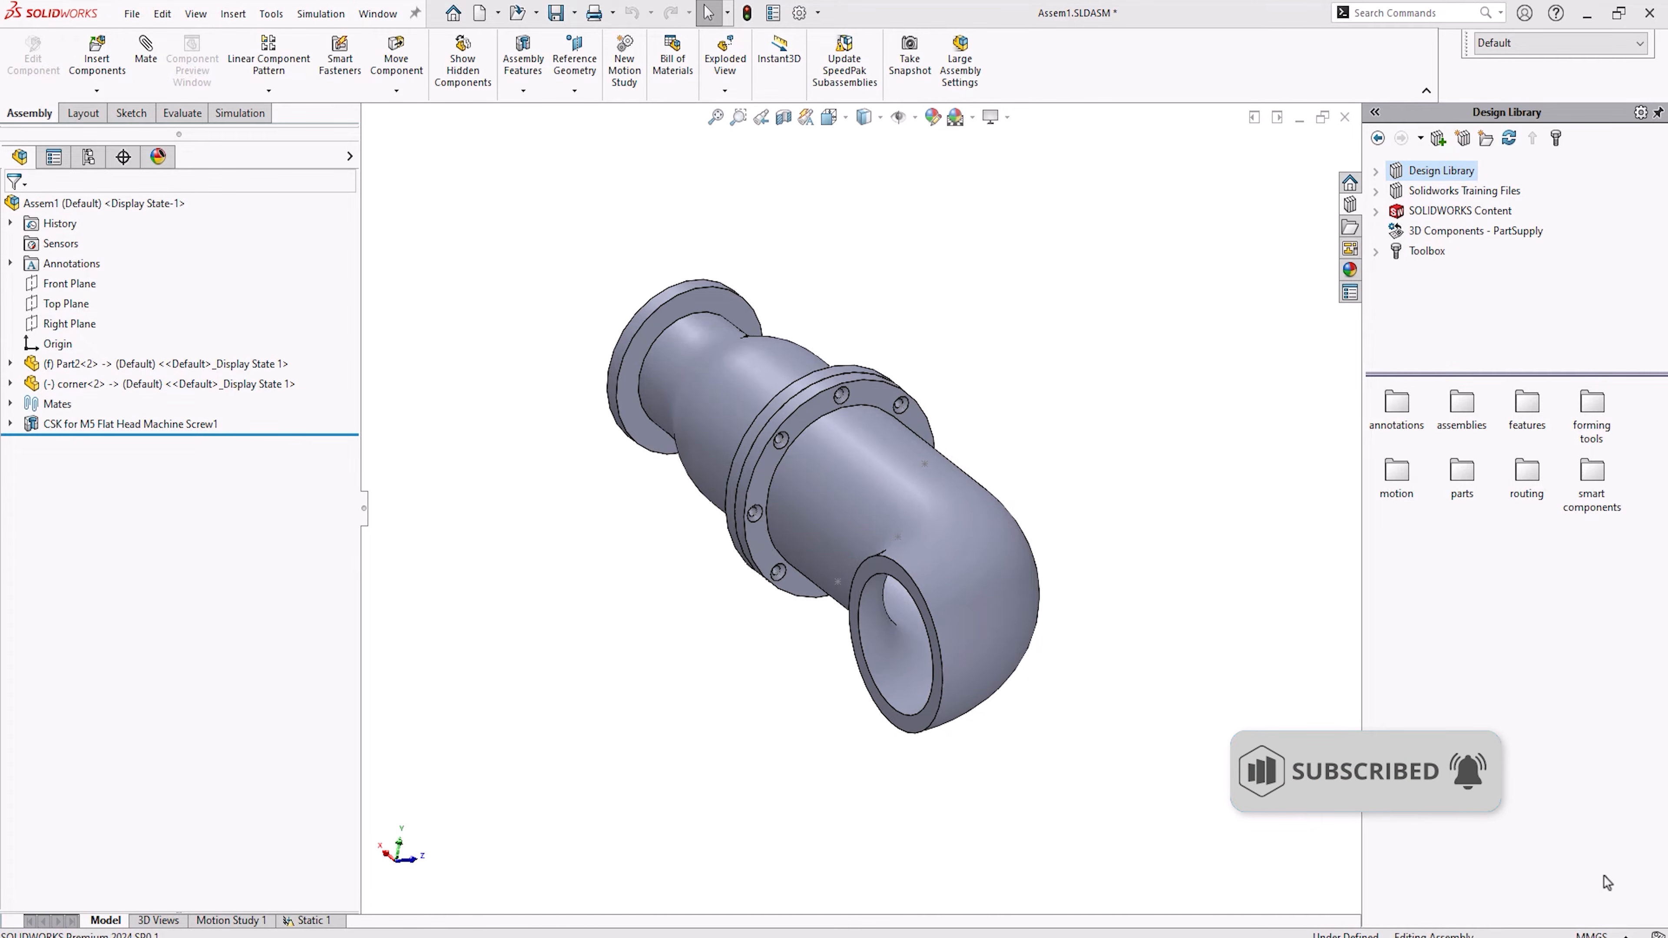
left_click(309, 920)
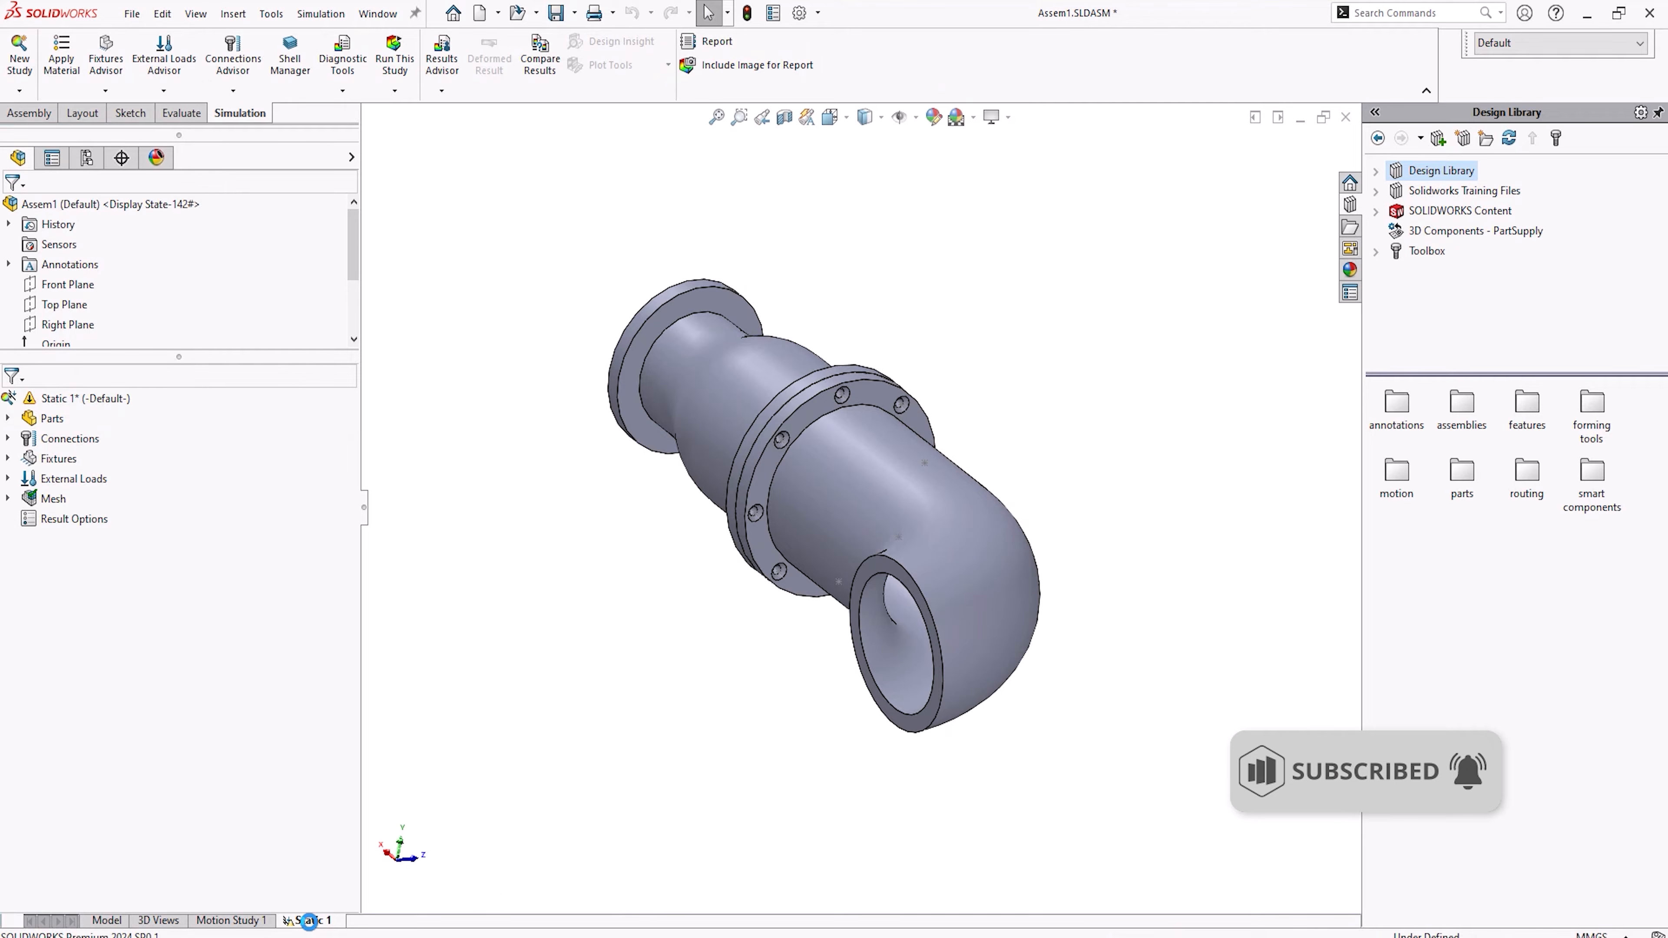
right_click(70, 440)
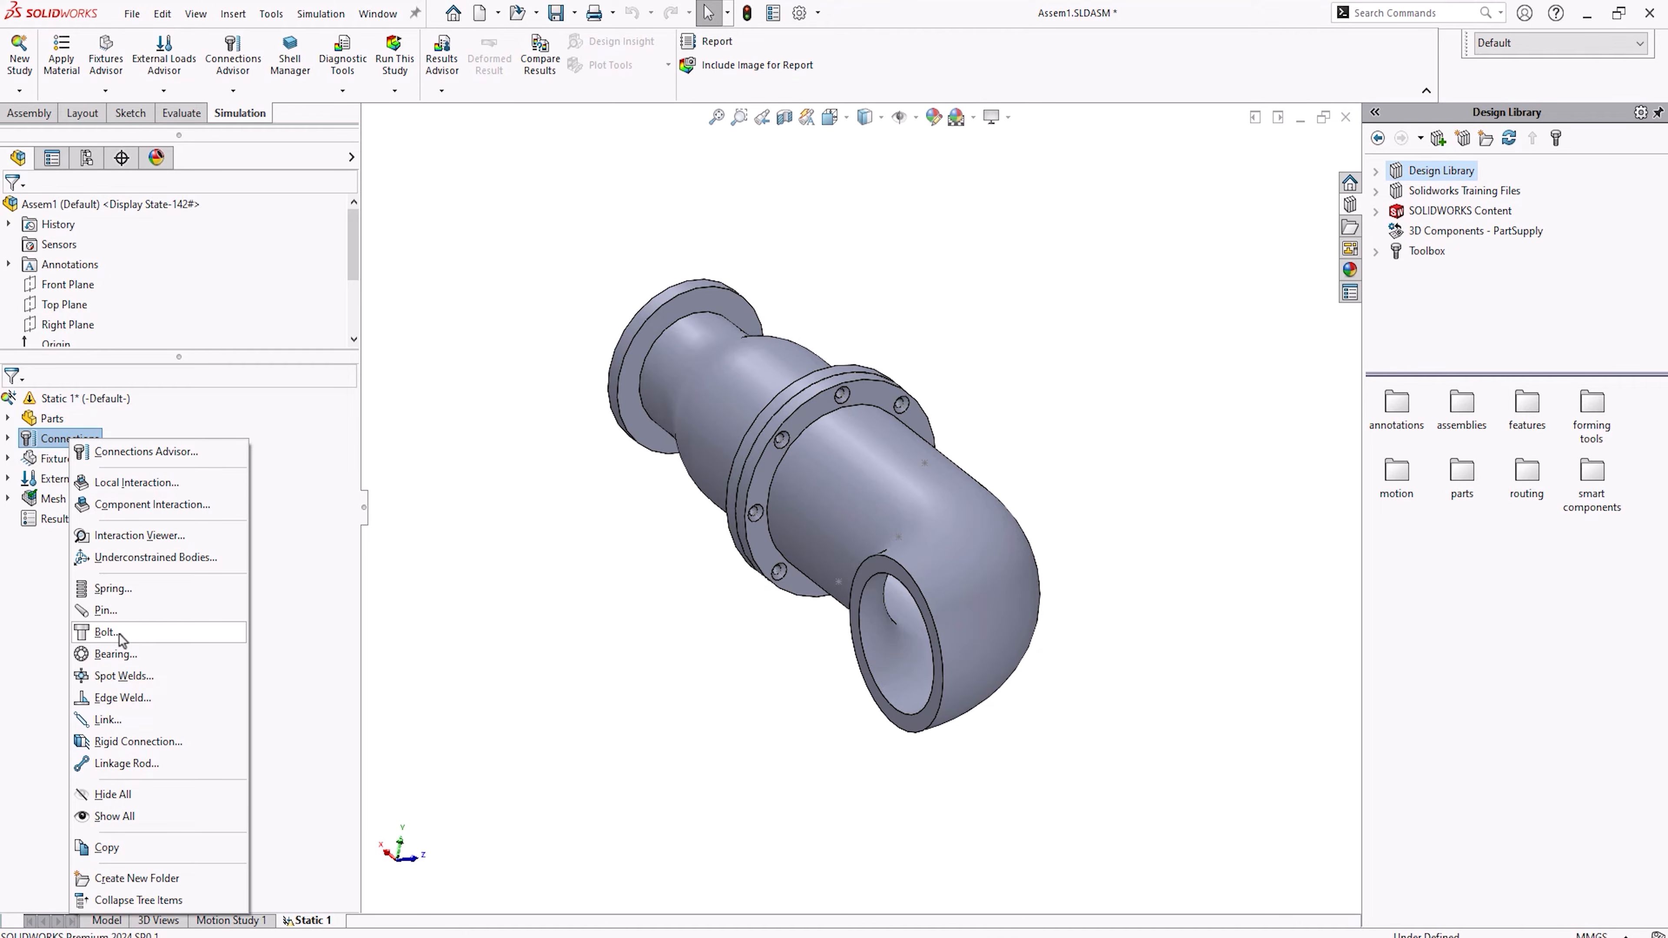
left_click(105, 632)
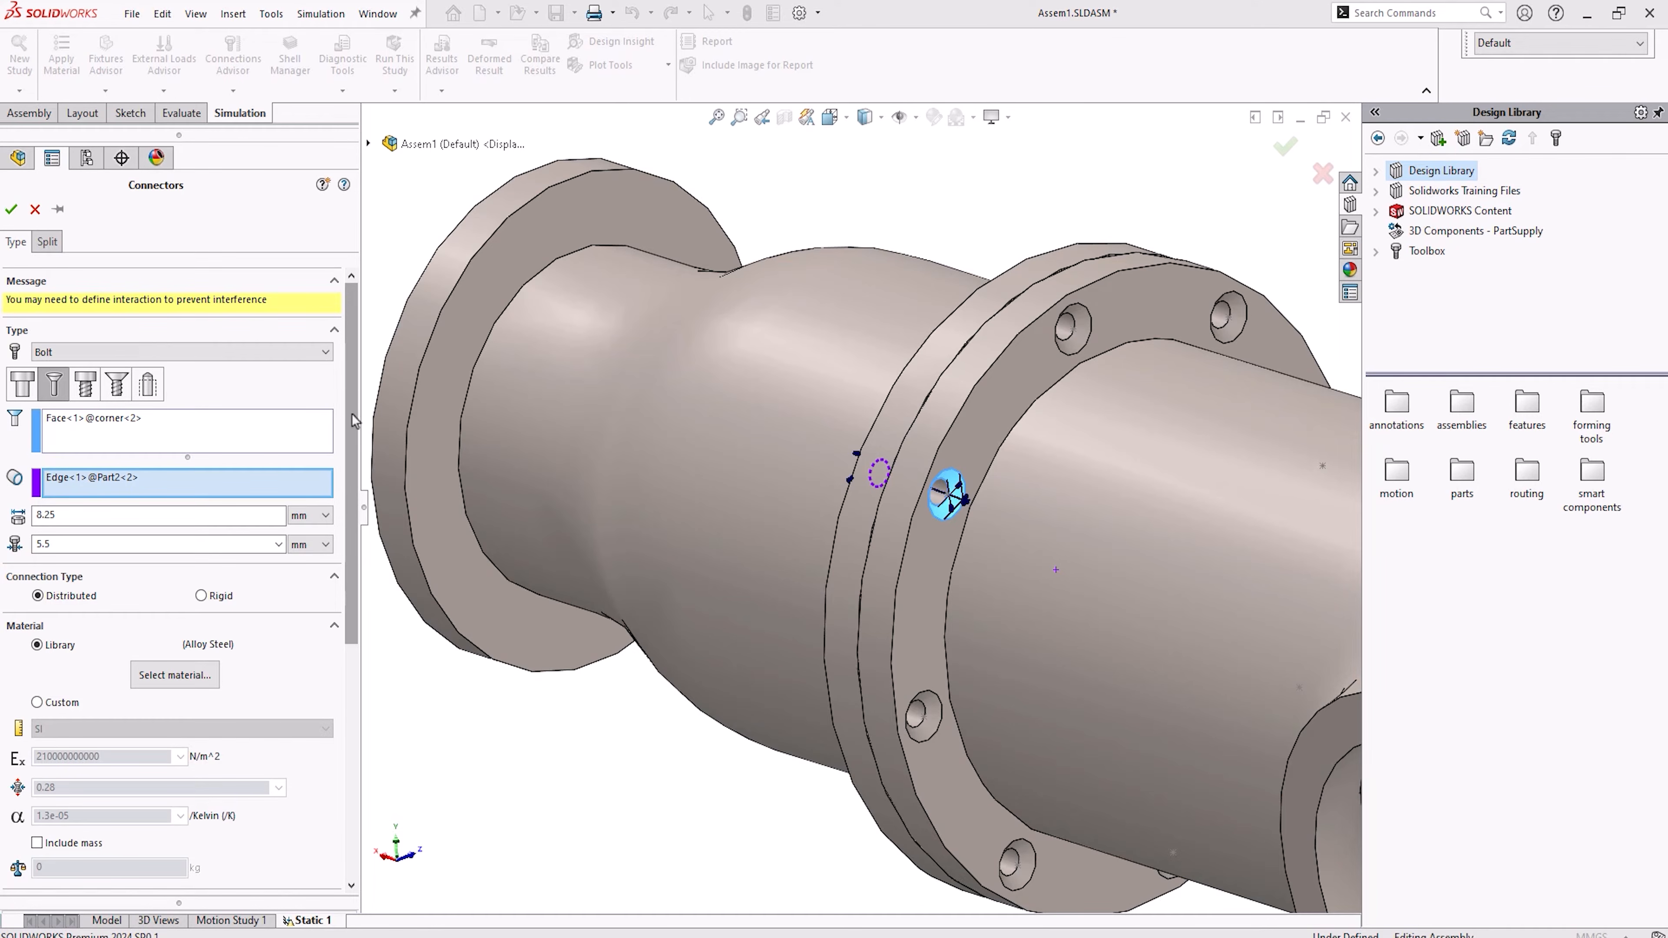
left_click_drag(352, 415, 379, 657)
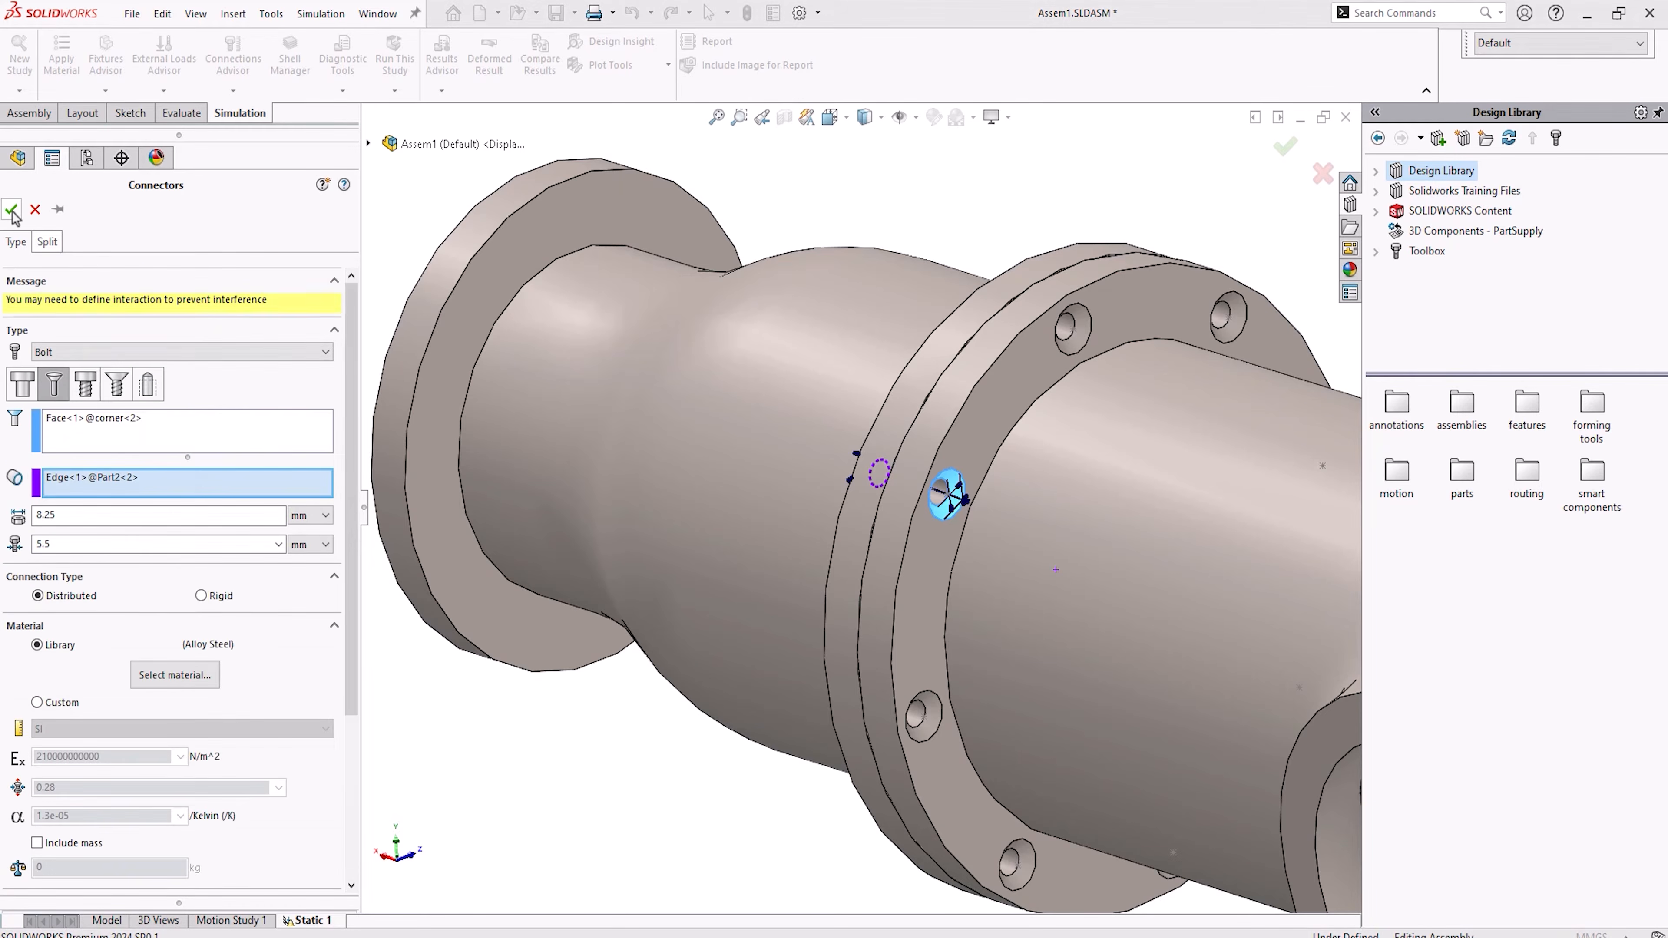
left_click(11, 210)
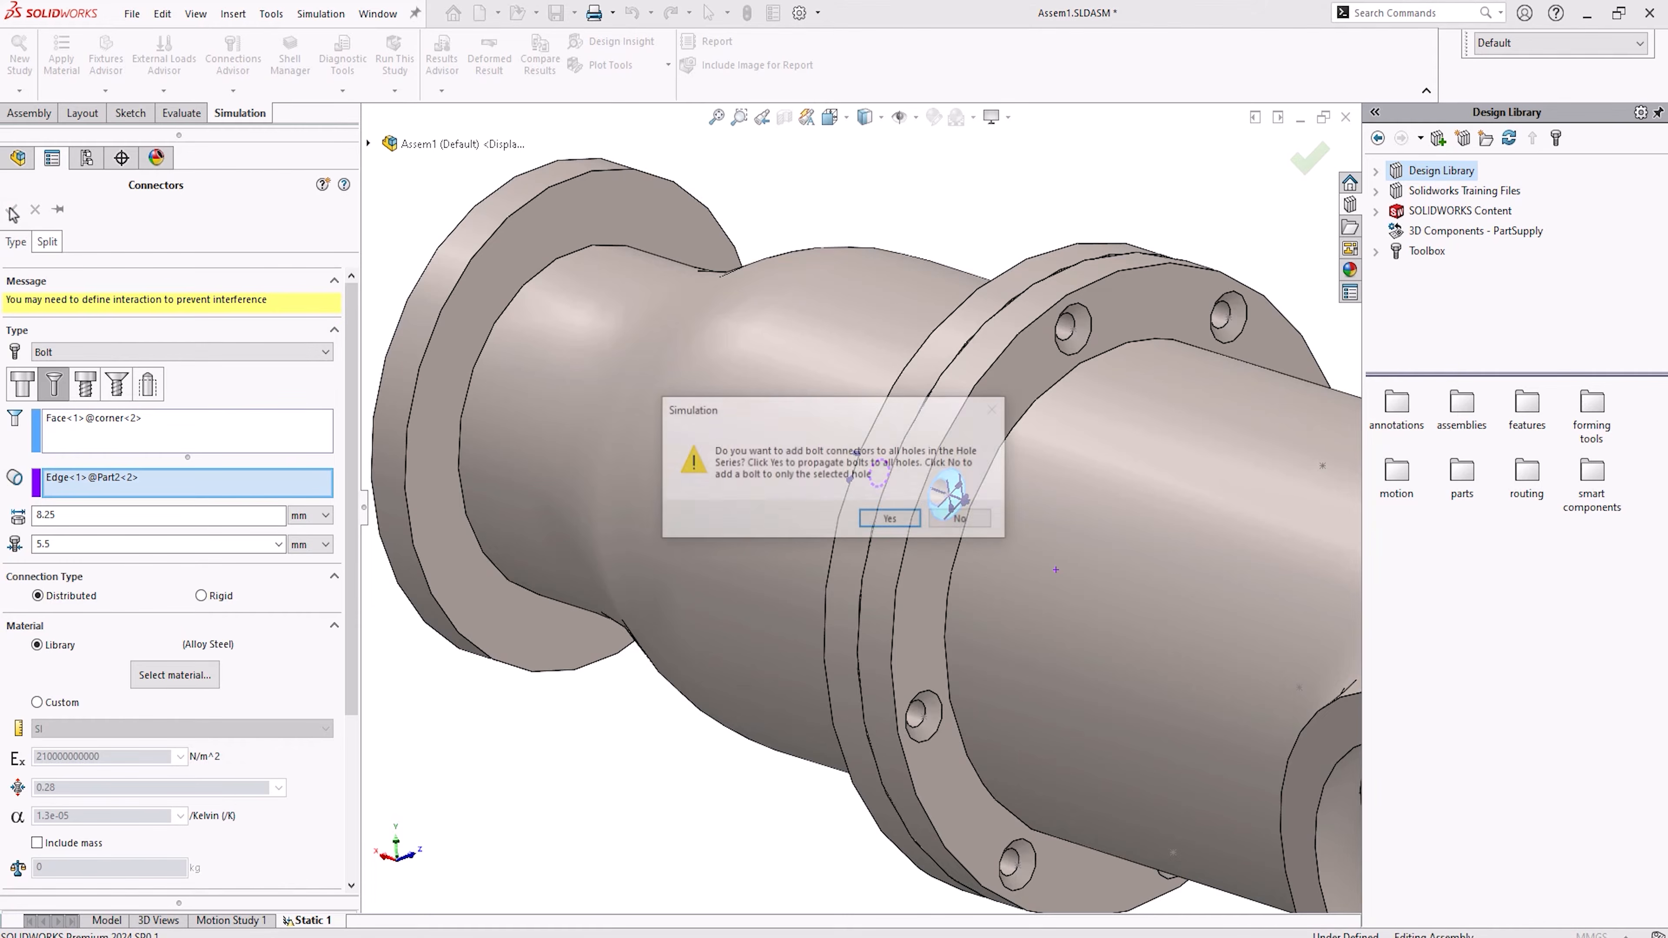
left_click(892, 520)
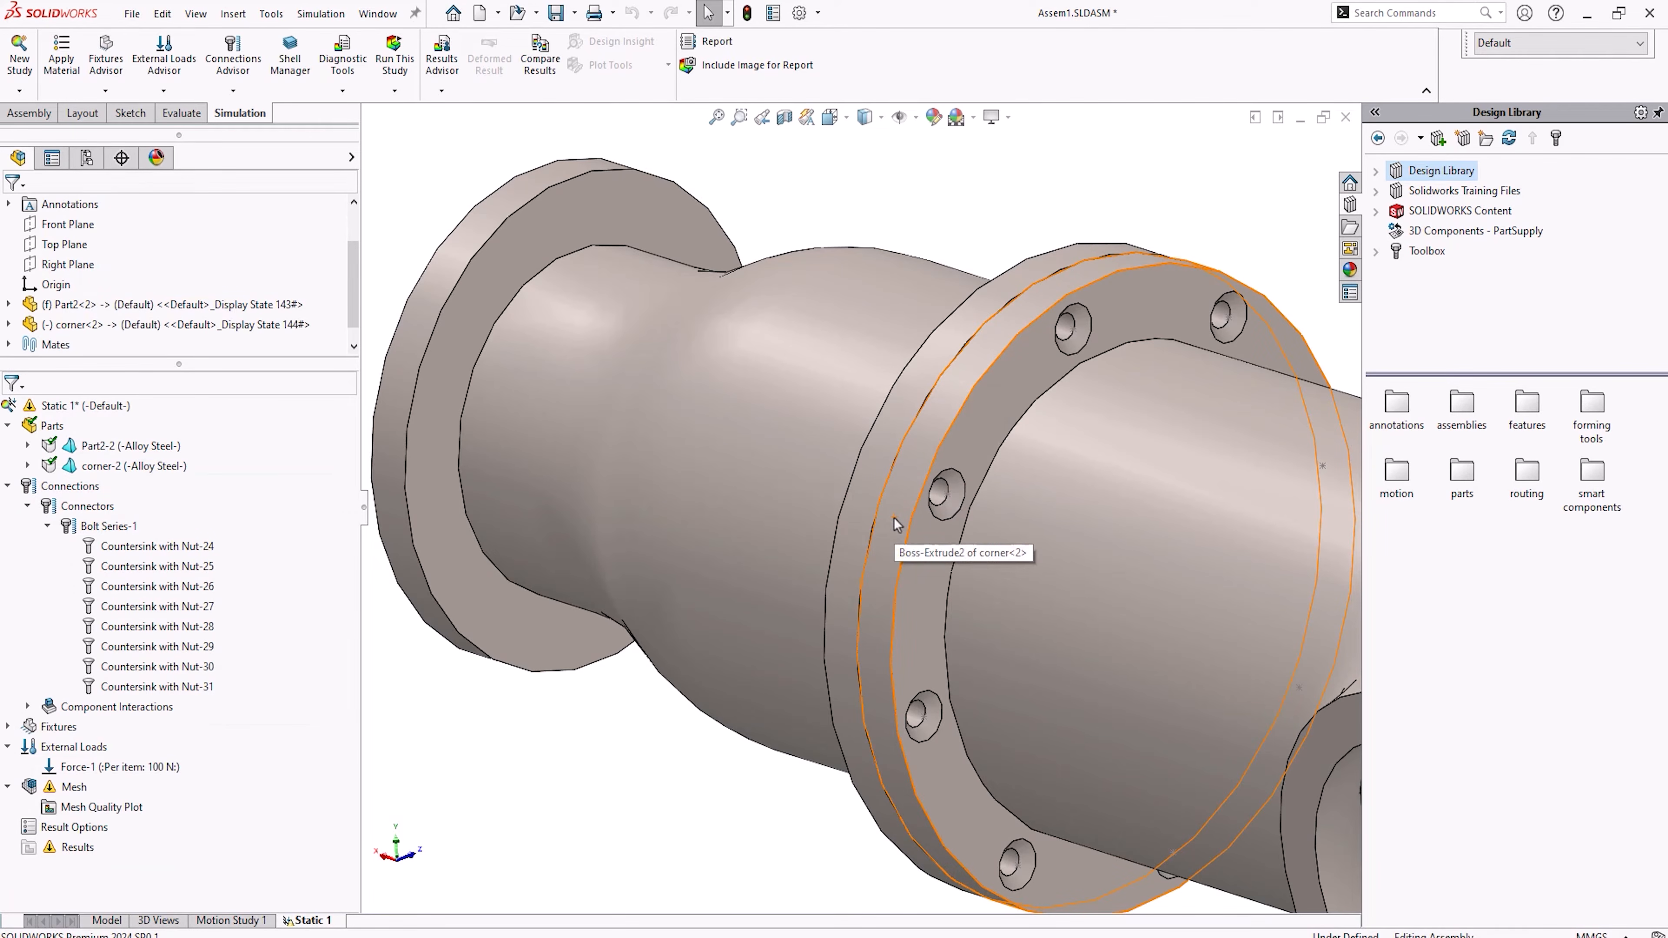
left_click(211, 547)
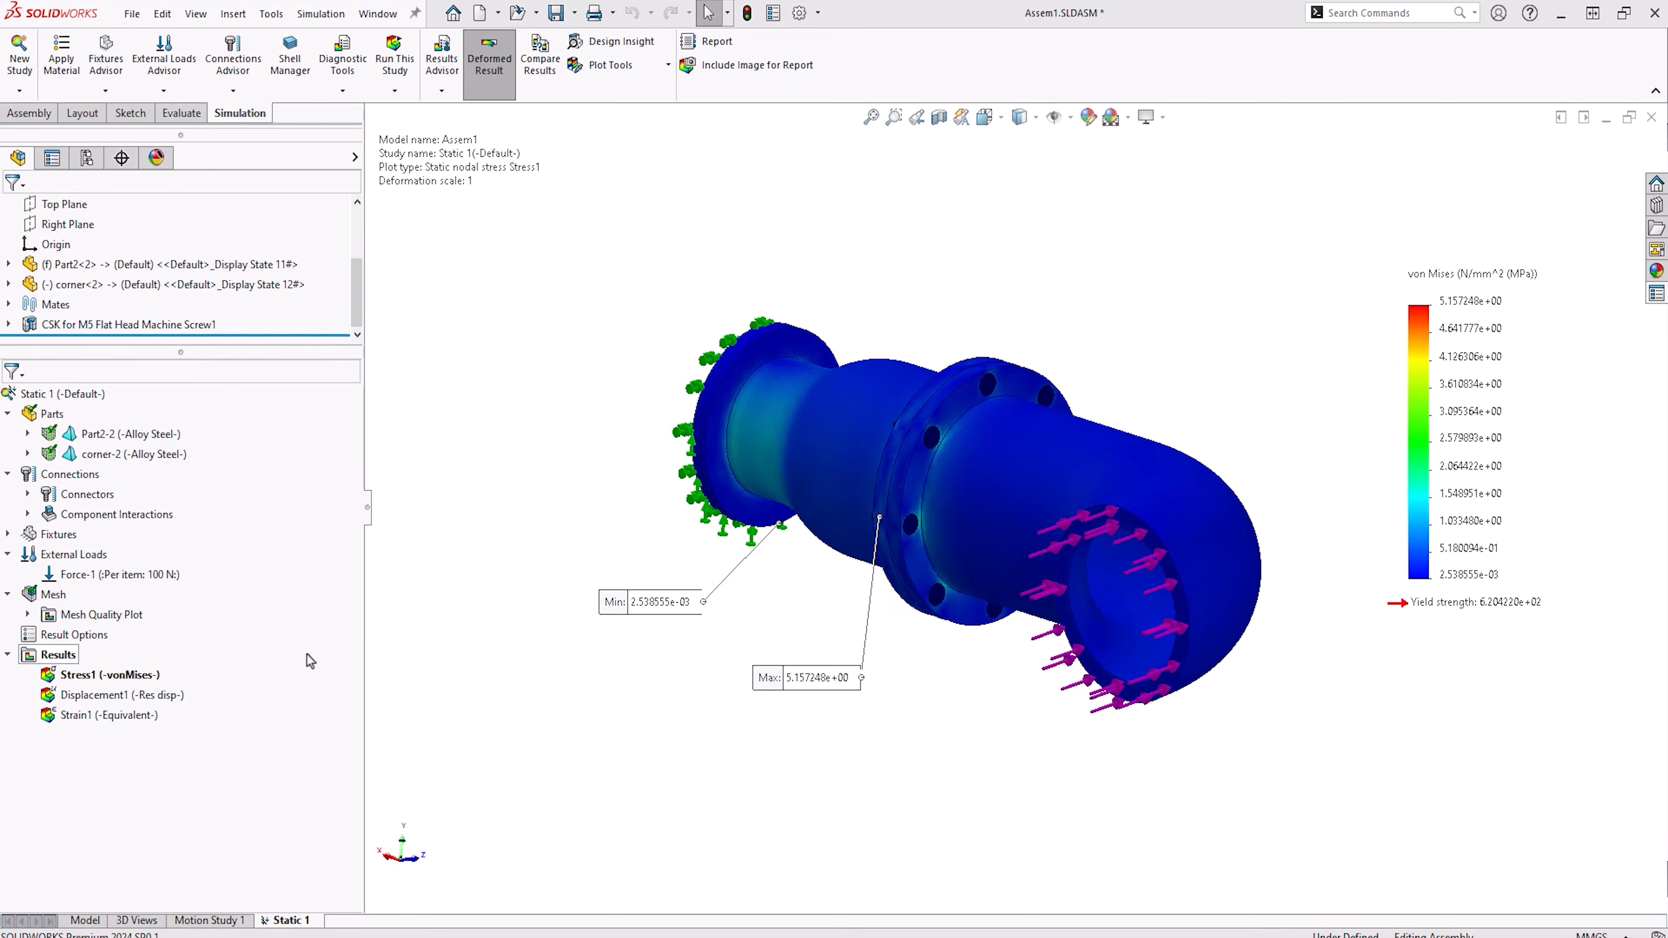
Step: List the study's connector forces and examine the force, moment and torque entries of the first two bolts and the connector filter choices
right_click(53, 659)
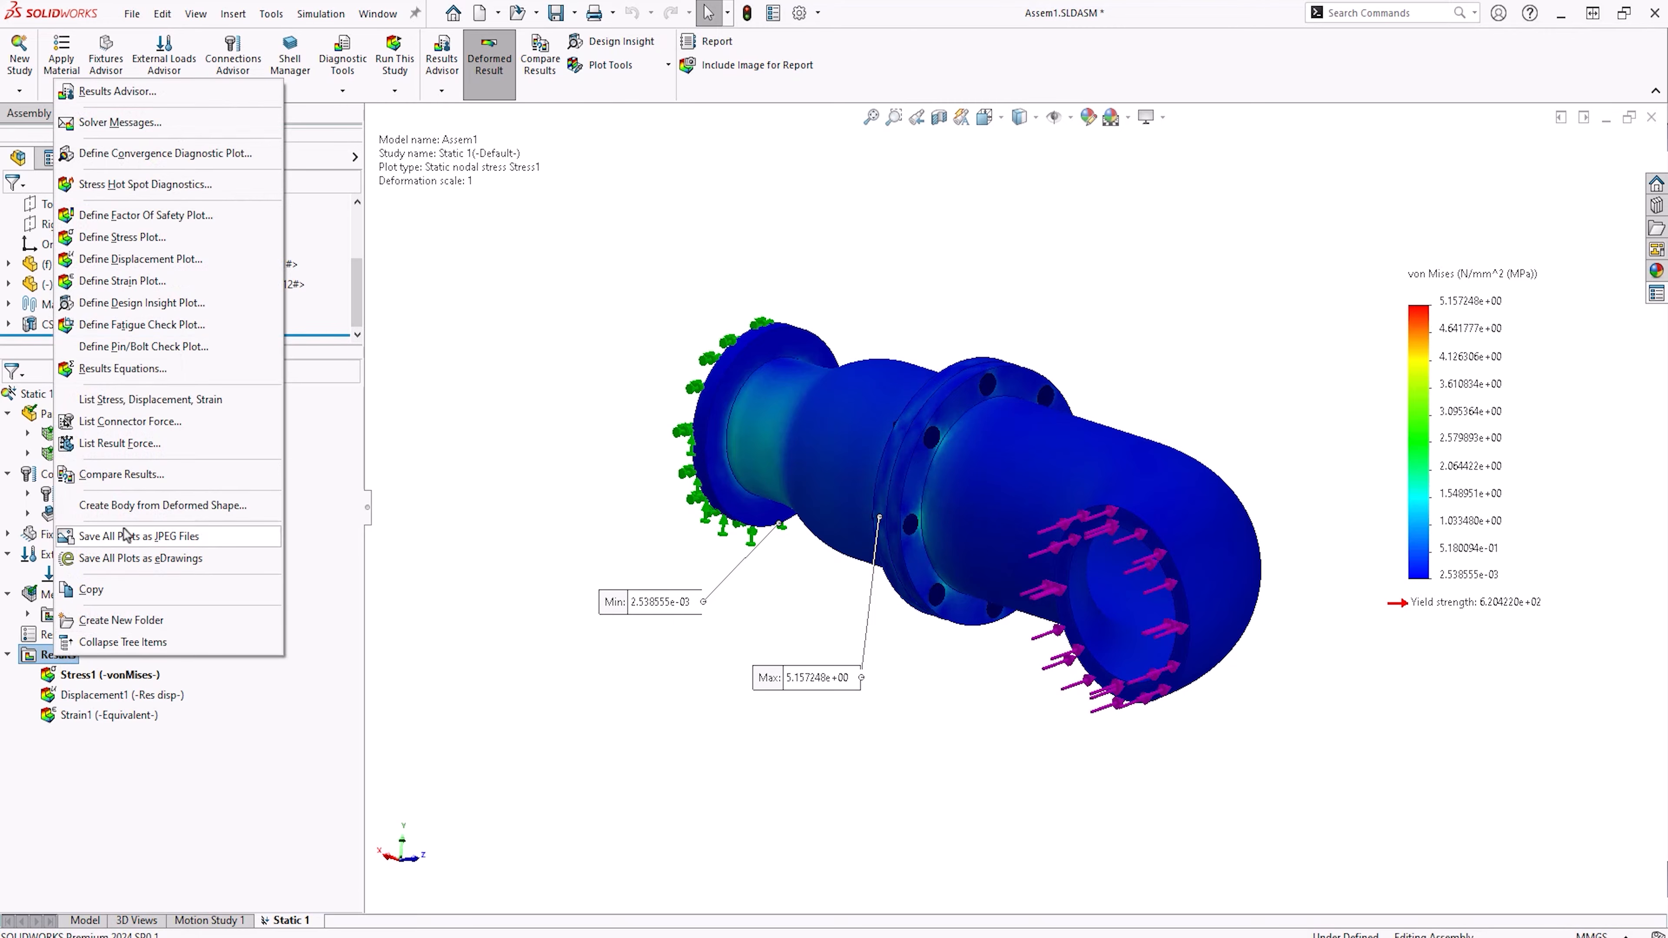
left_click(143, 424)
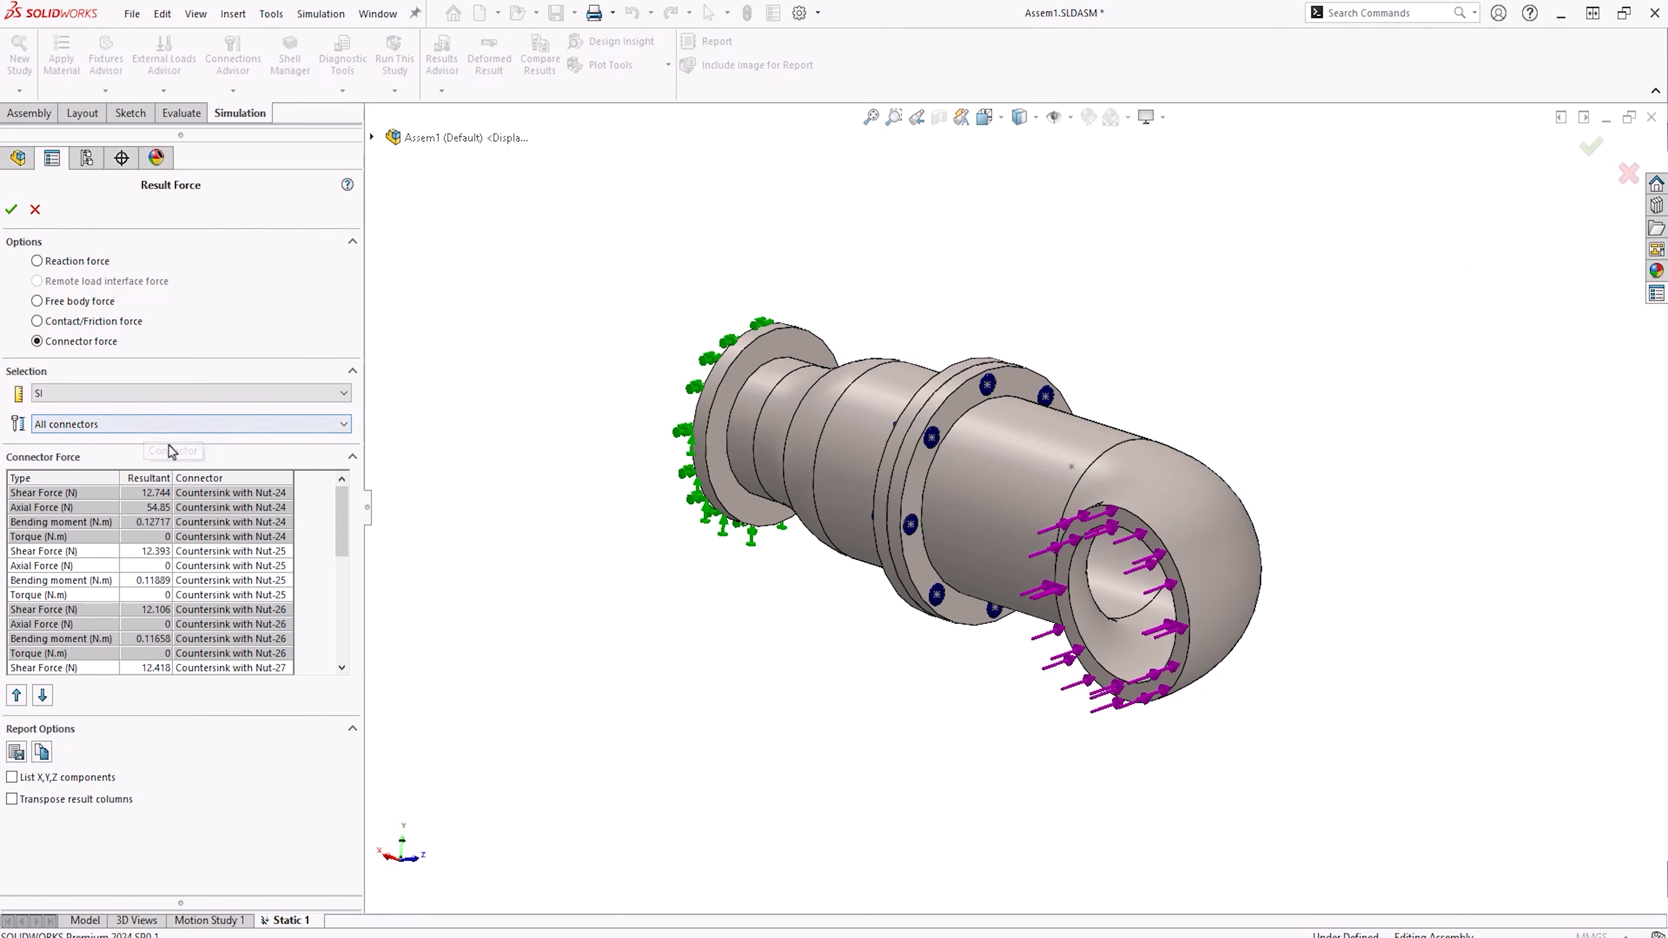
left_click(86, 492)
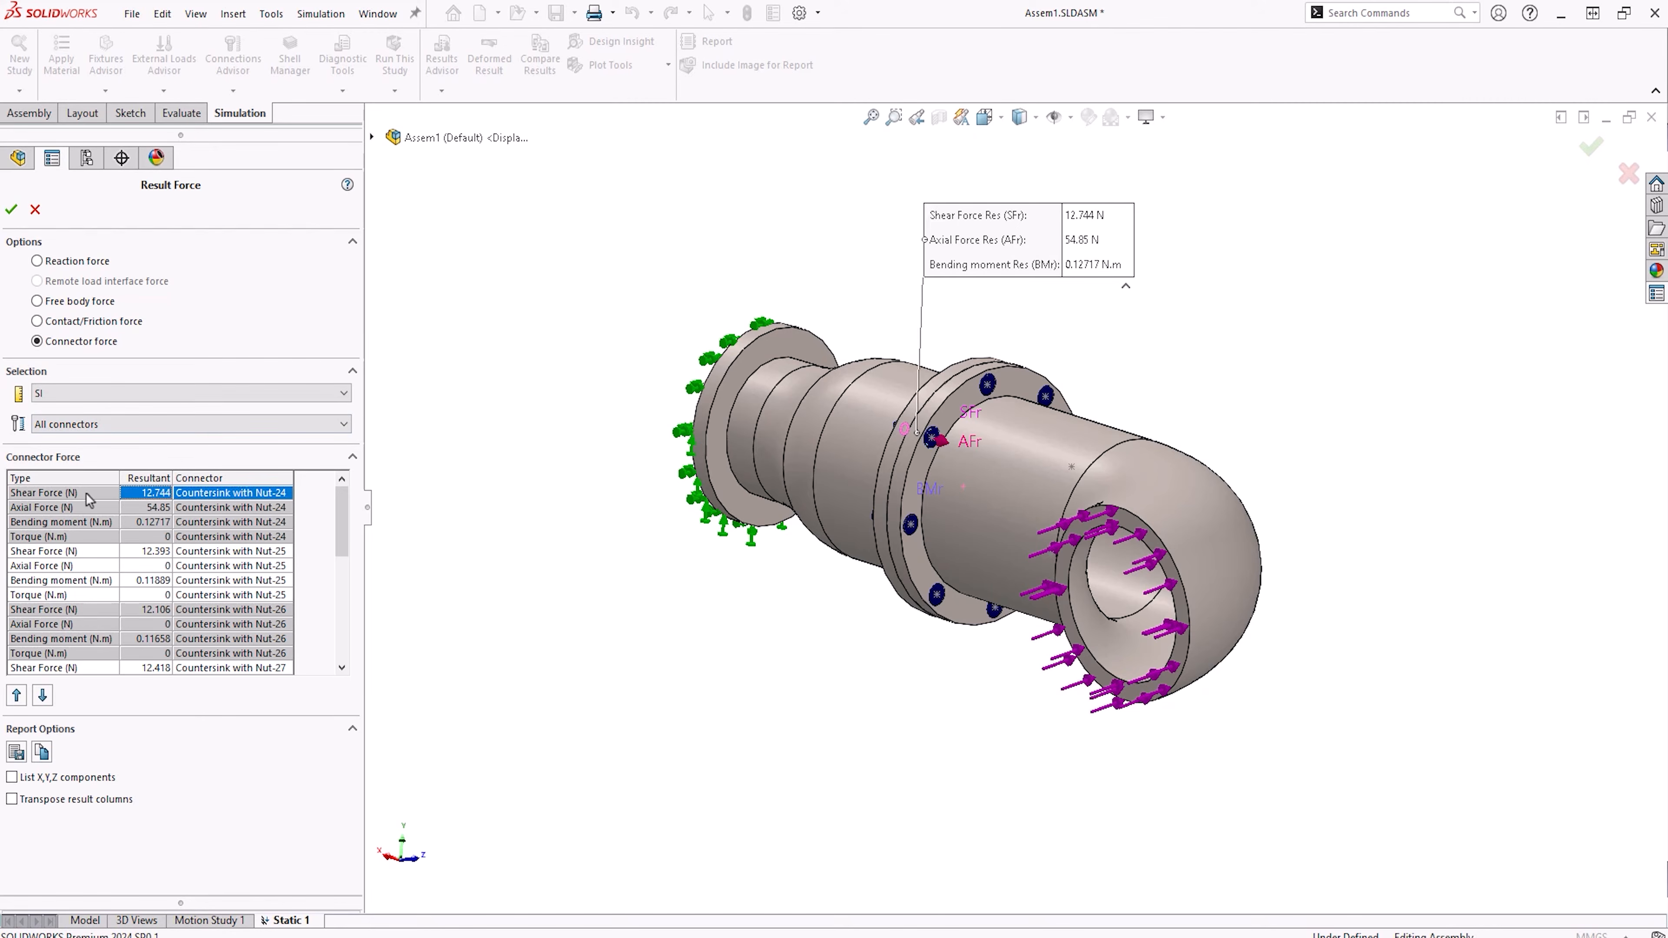
left_click(86, 508)
left_click(87, 525)
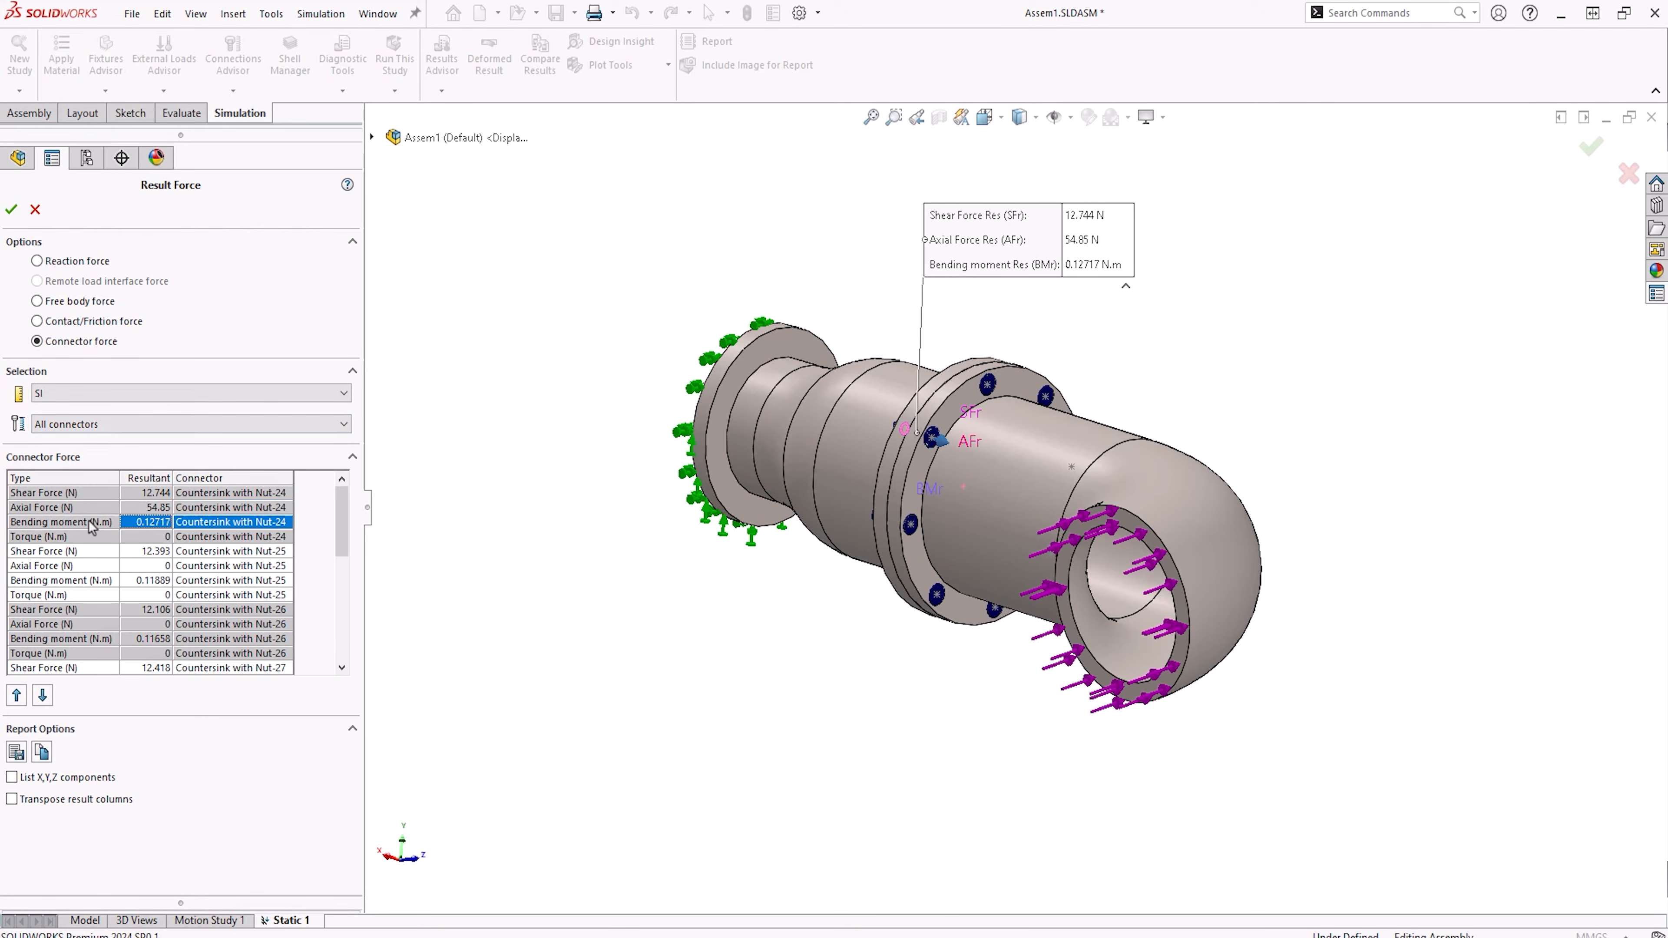
left_click(86, 538)
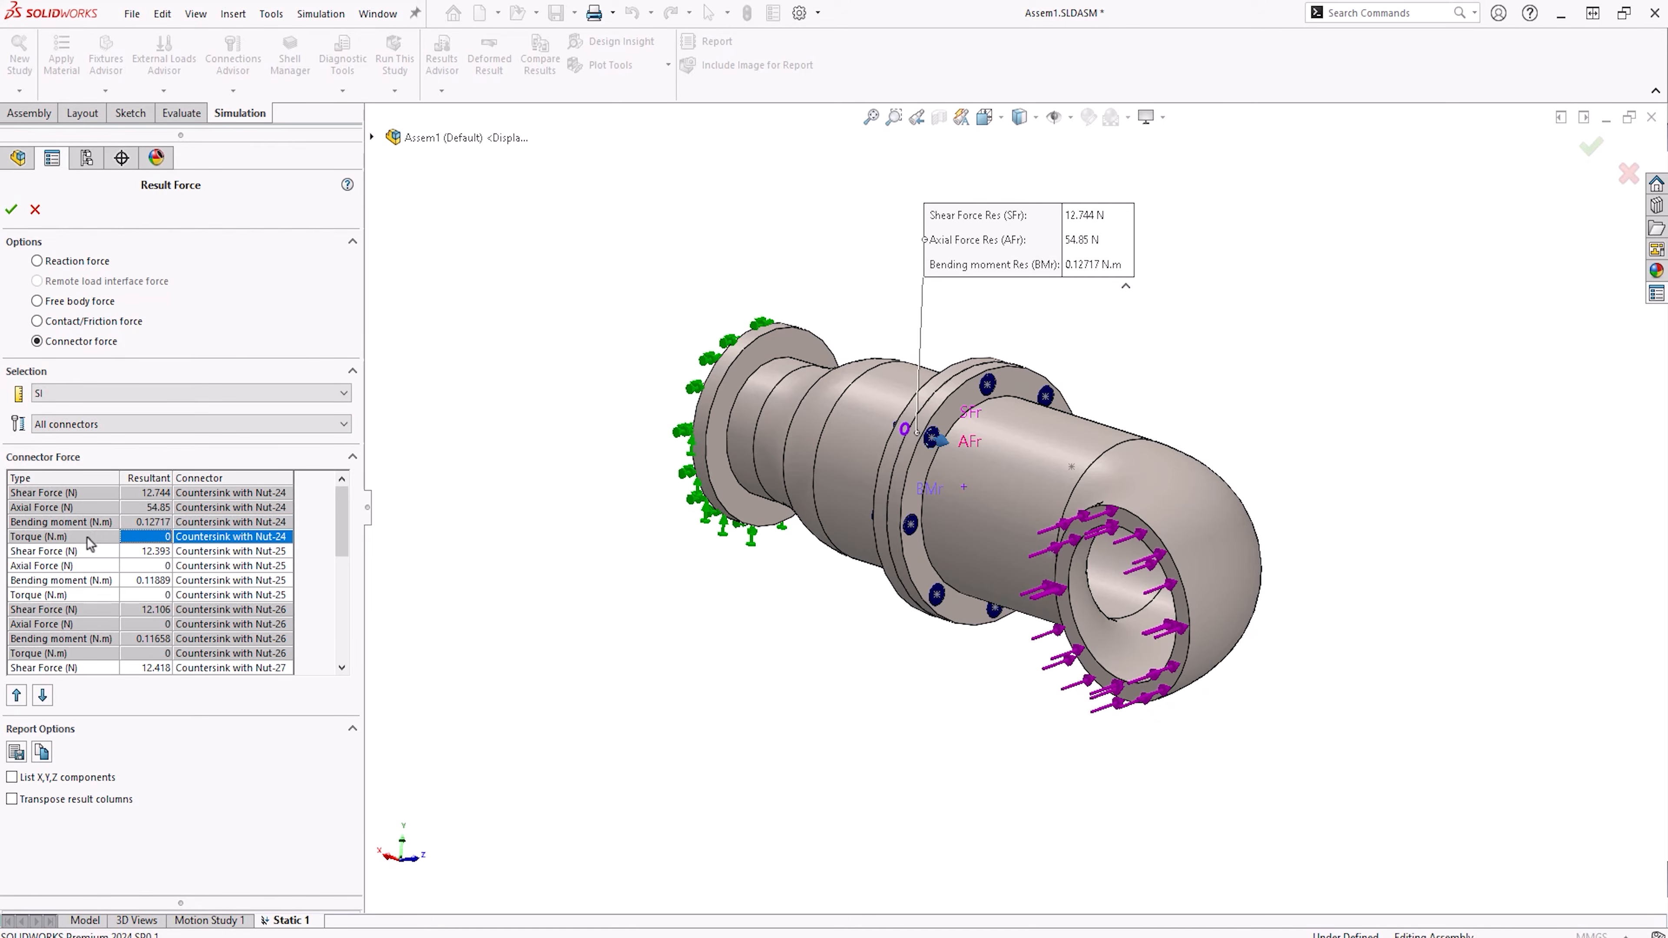
left_click(87, 557)
left_click(87, 565)
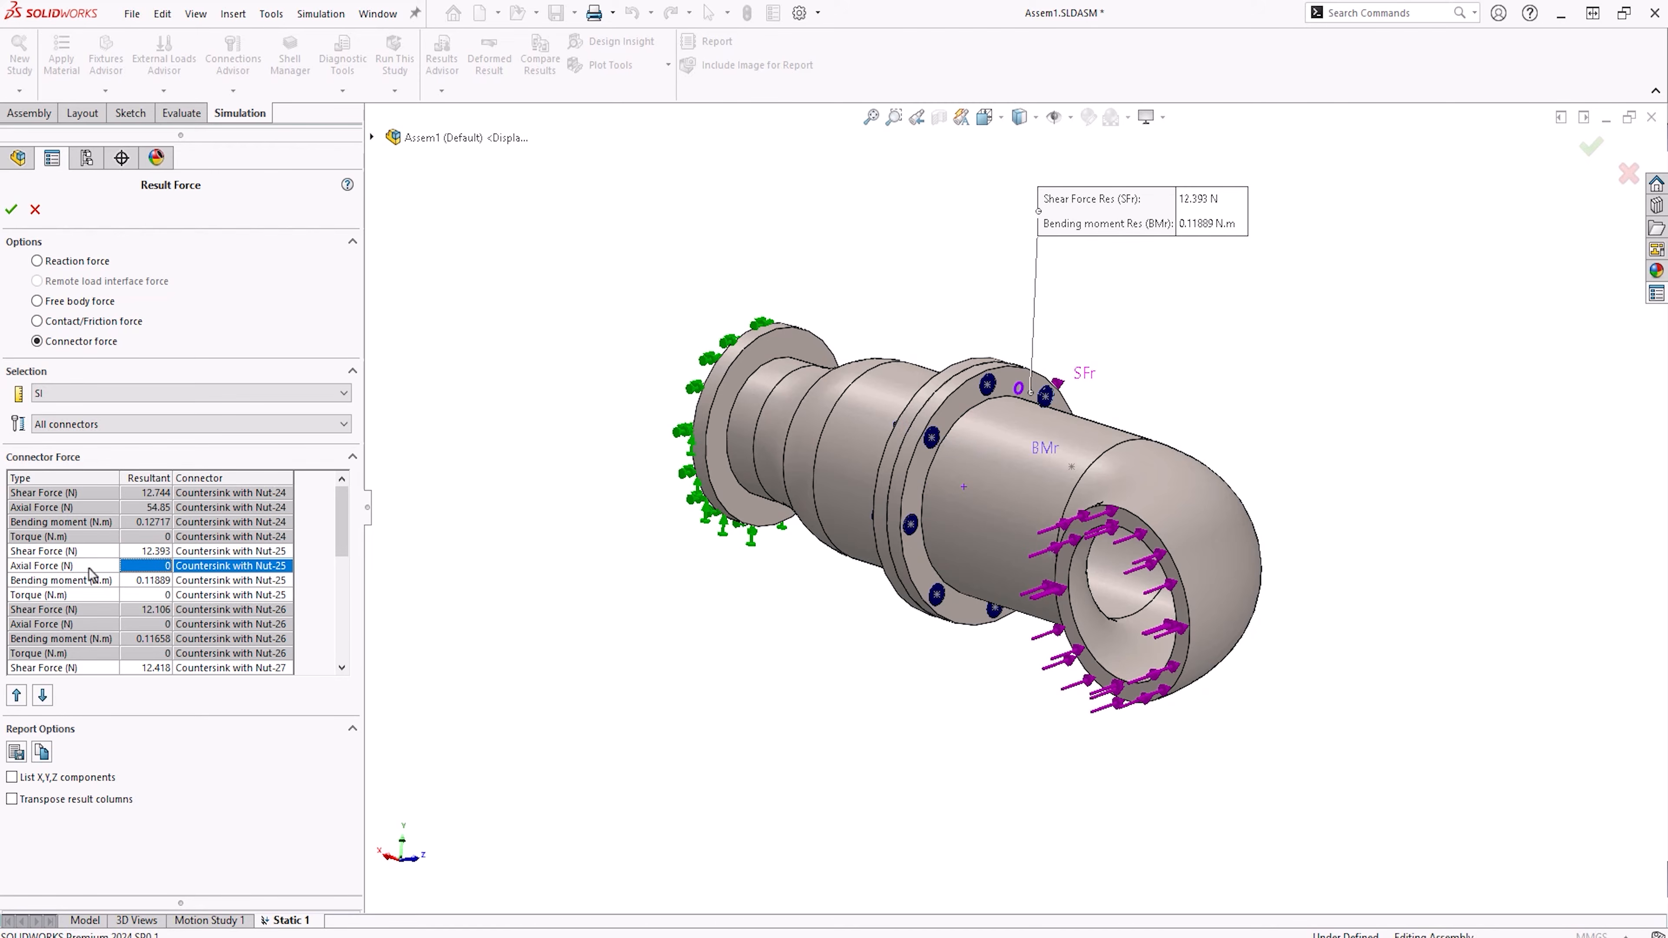
left_click(156, 428)
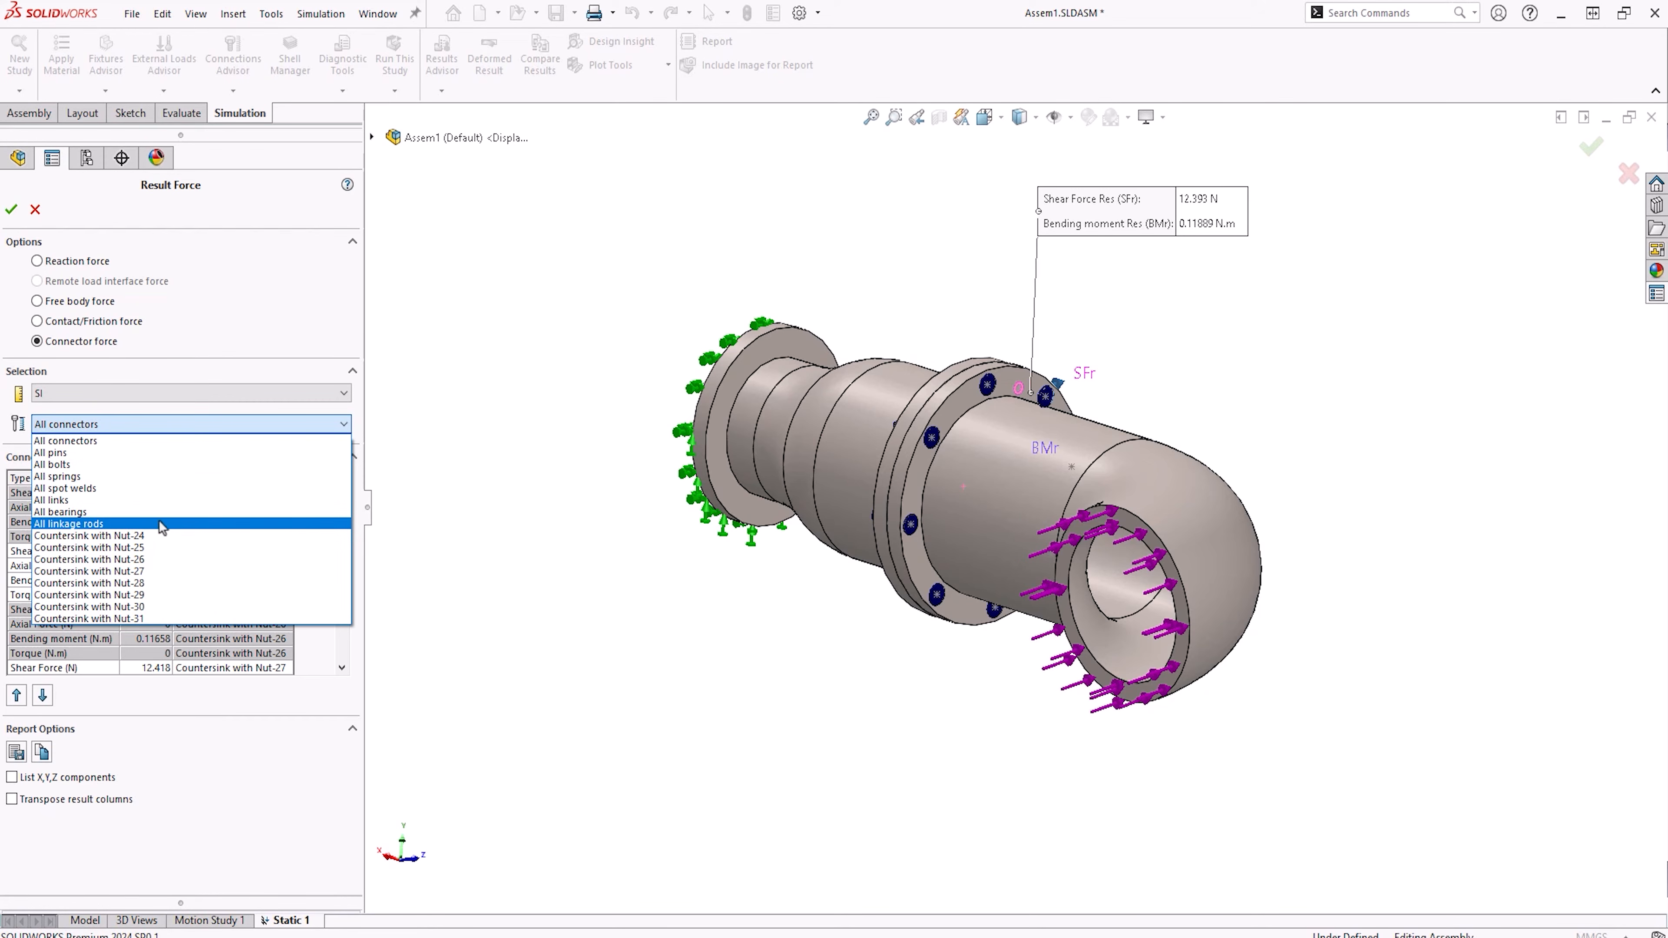
left_click(276, 428)
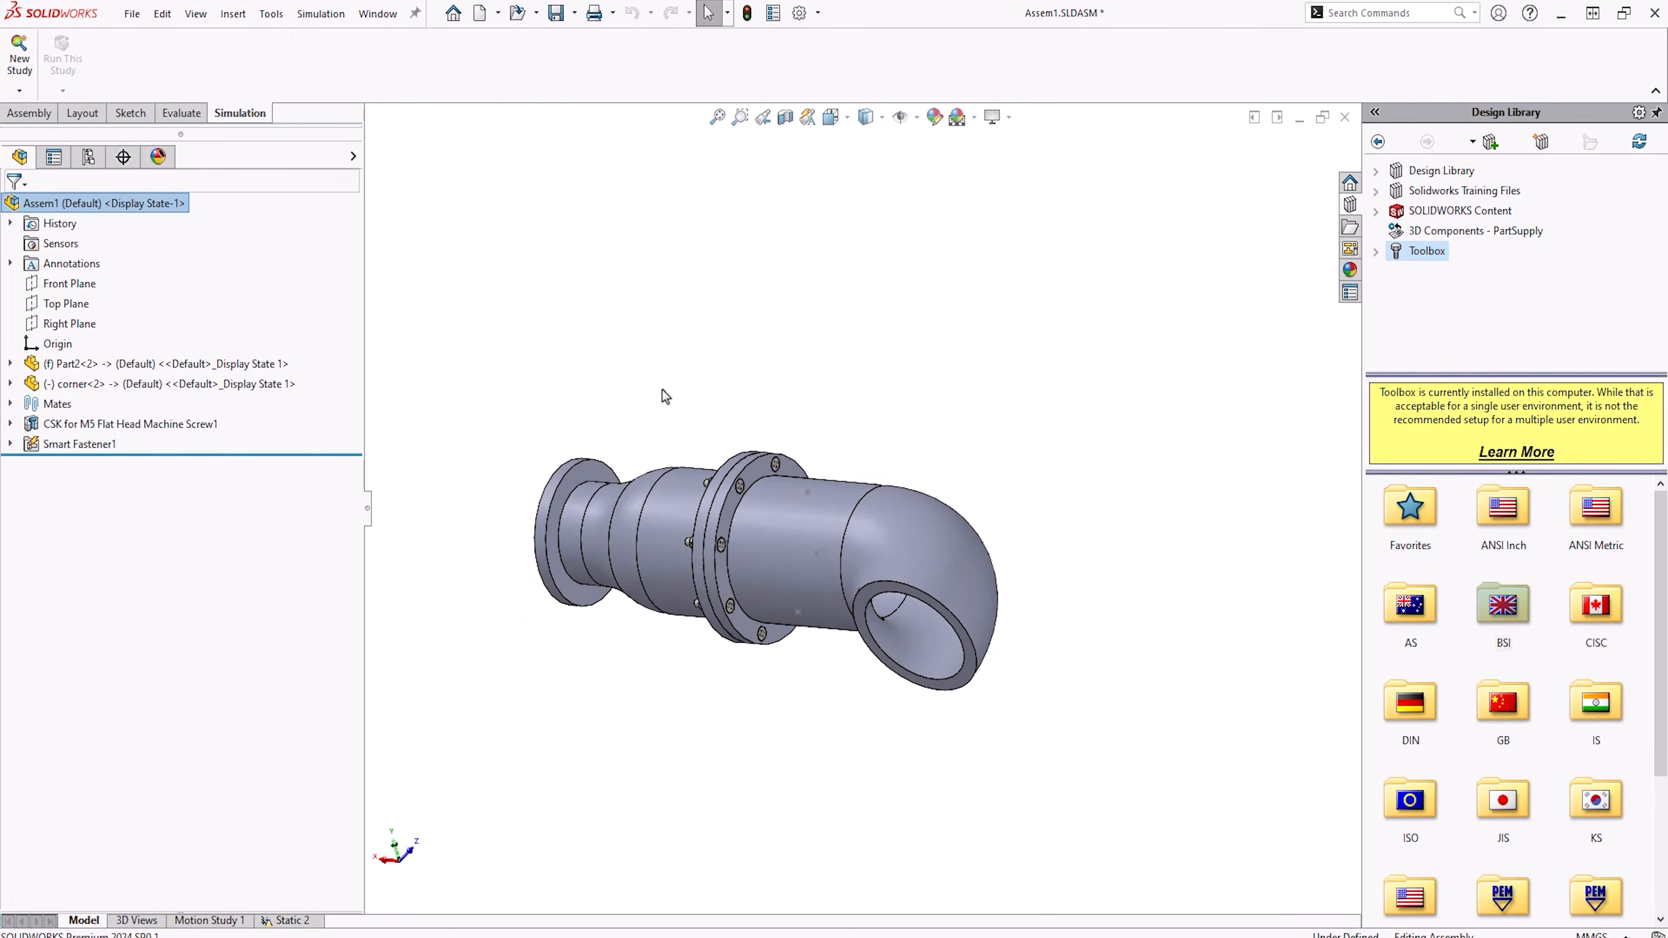
Step: Inspect the Toolbox screws and hex flange nuts contained in Smart Fastener1 of the pipe assembly
scroll(637, 411, "down", 2)
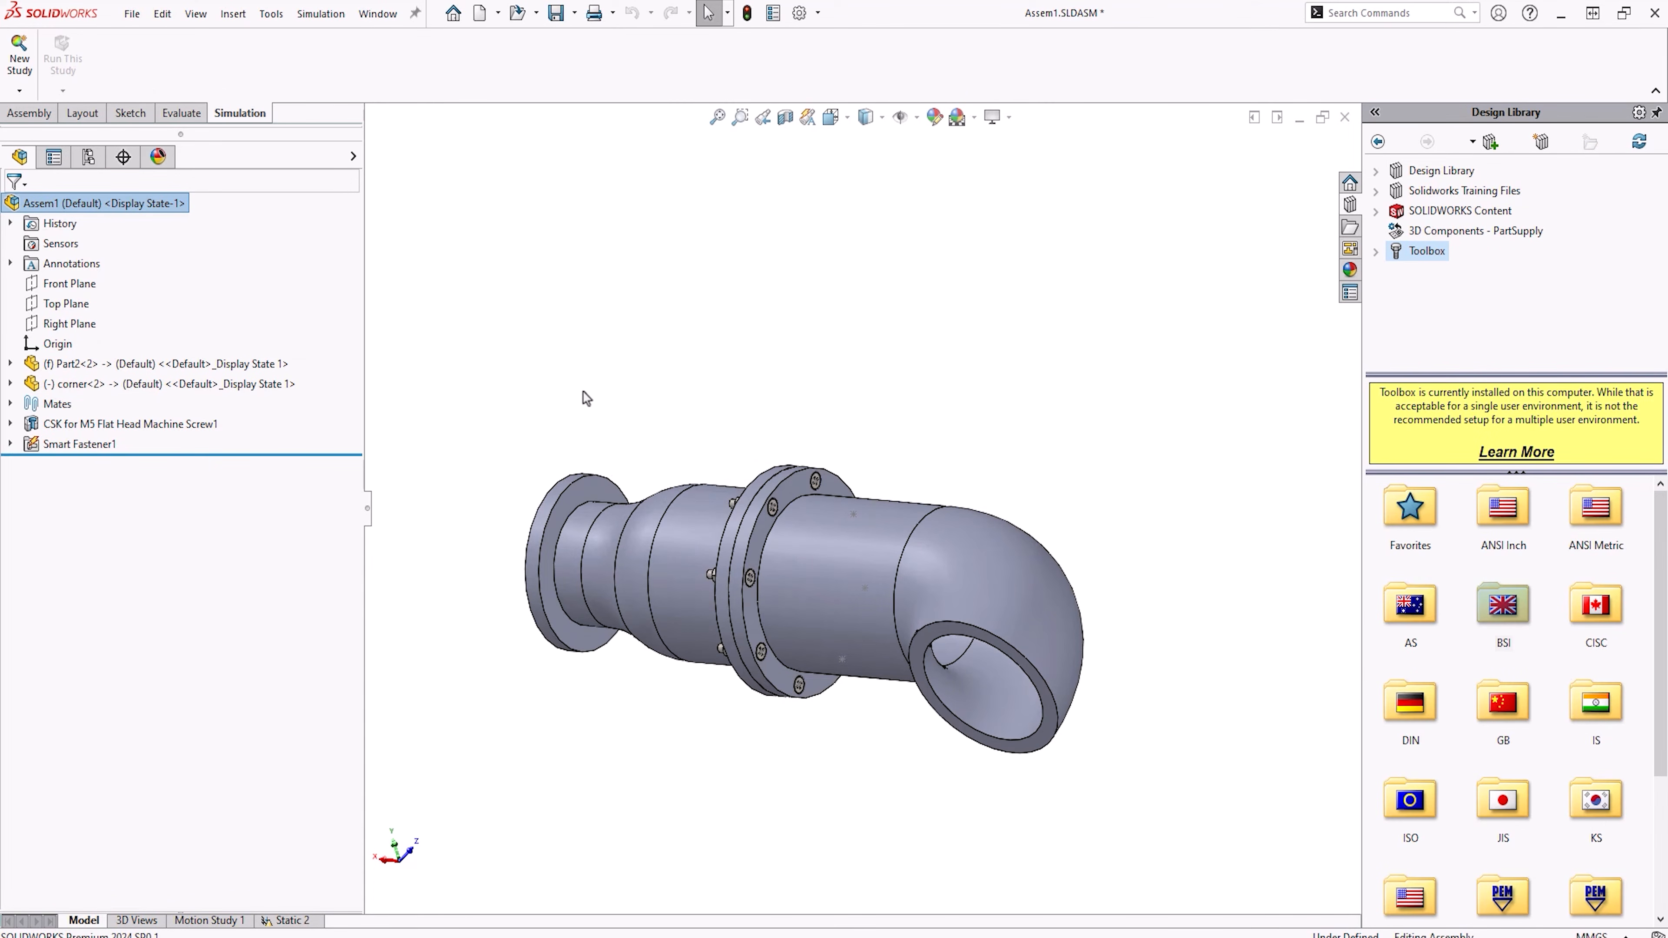
left_click(10, 444)
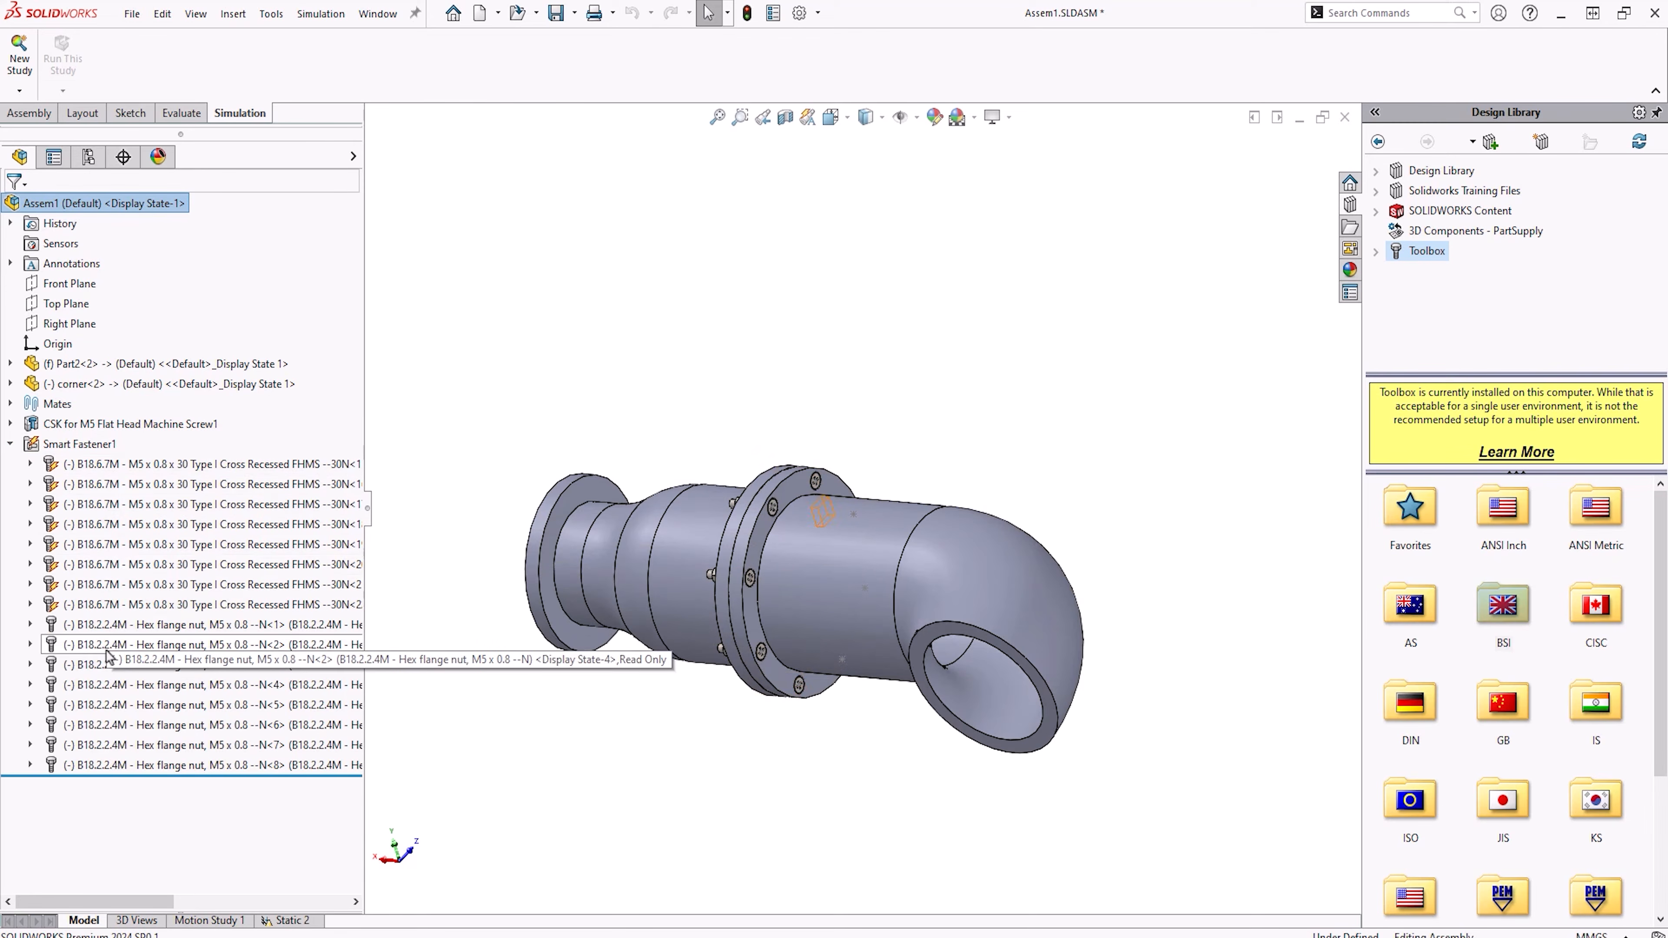
mouse_move(525, 438)
middle_mouse_down()
mouse_move(652, 475)
mouse_move(535, 425)
middle_mouse_up()
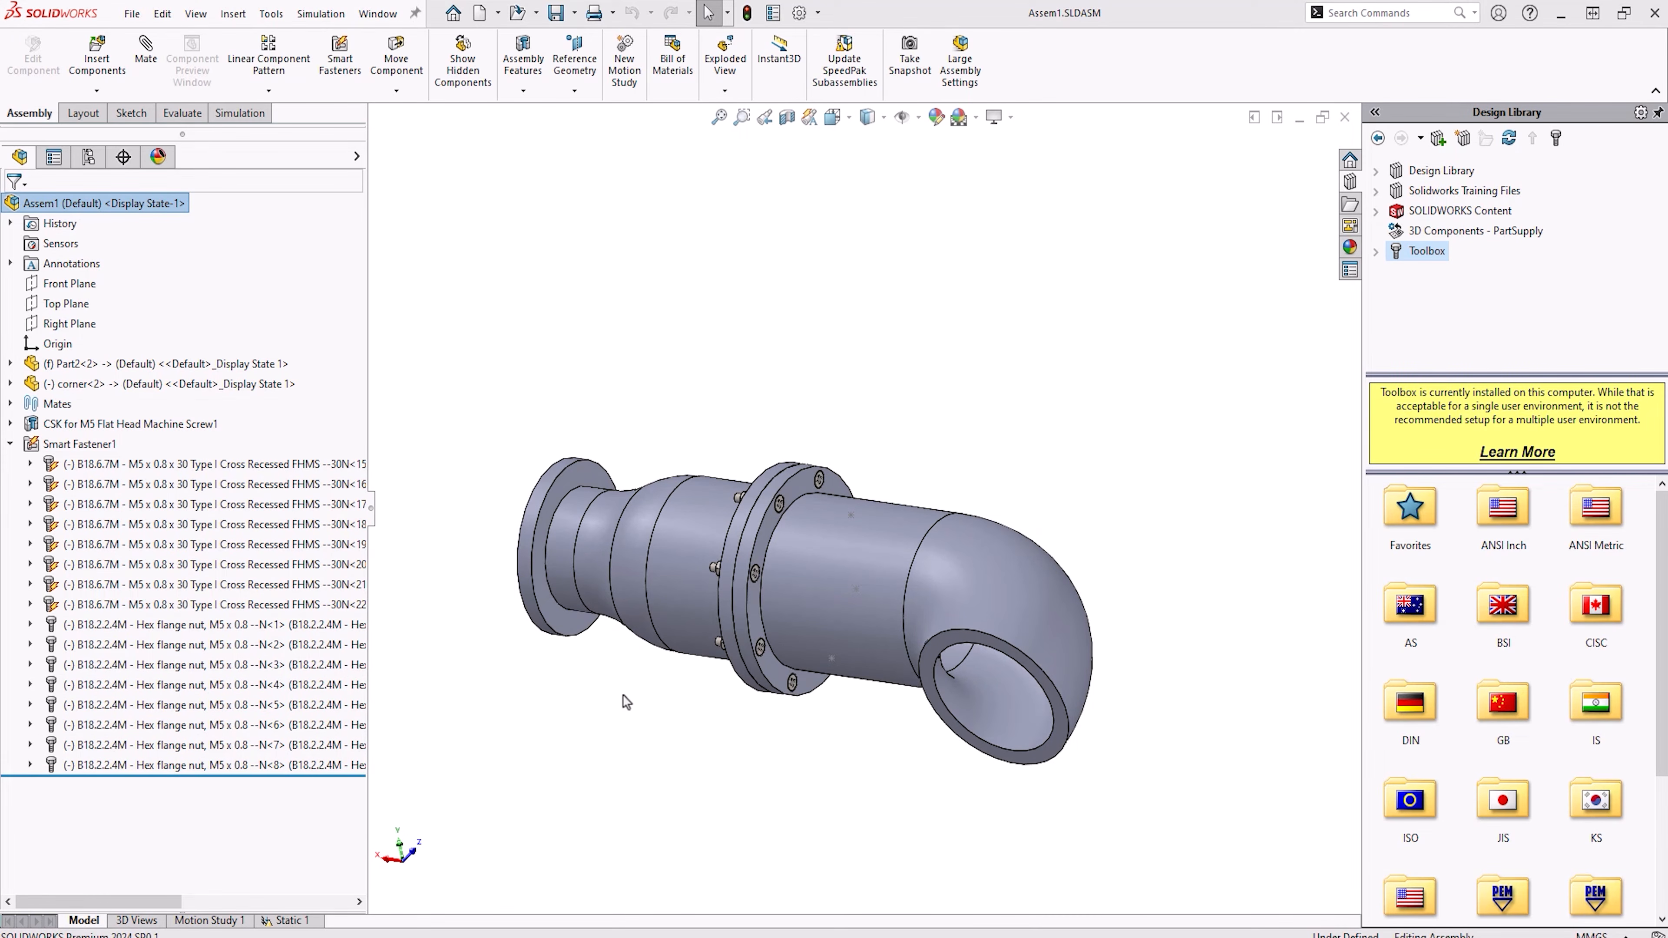
Step: Convert the Toolbox fasteners to bolt connectors in the Static 1 study and dismiss the completion message
left_click(289, 921)
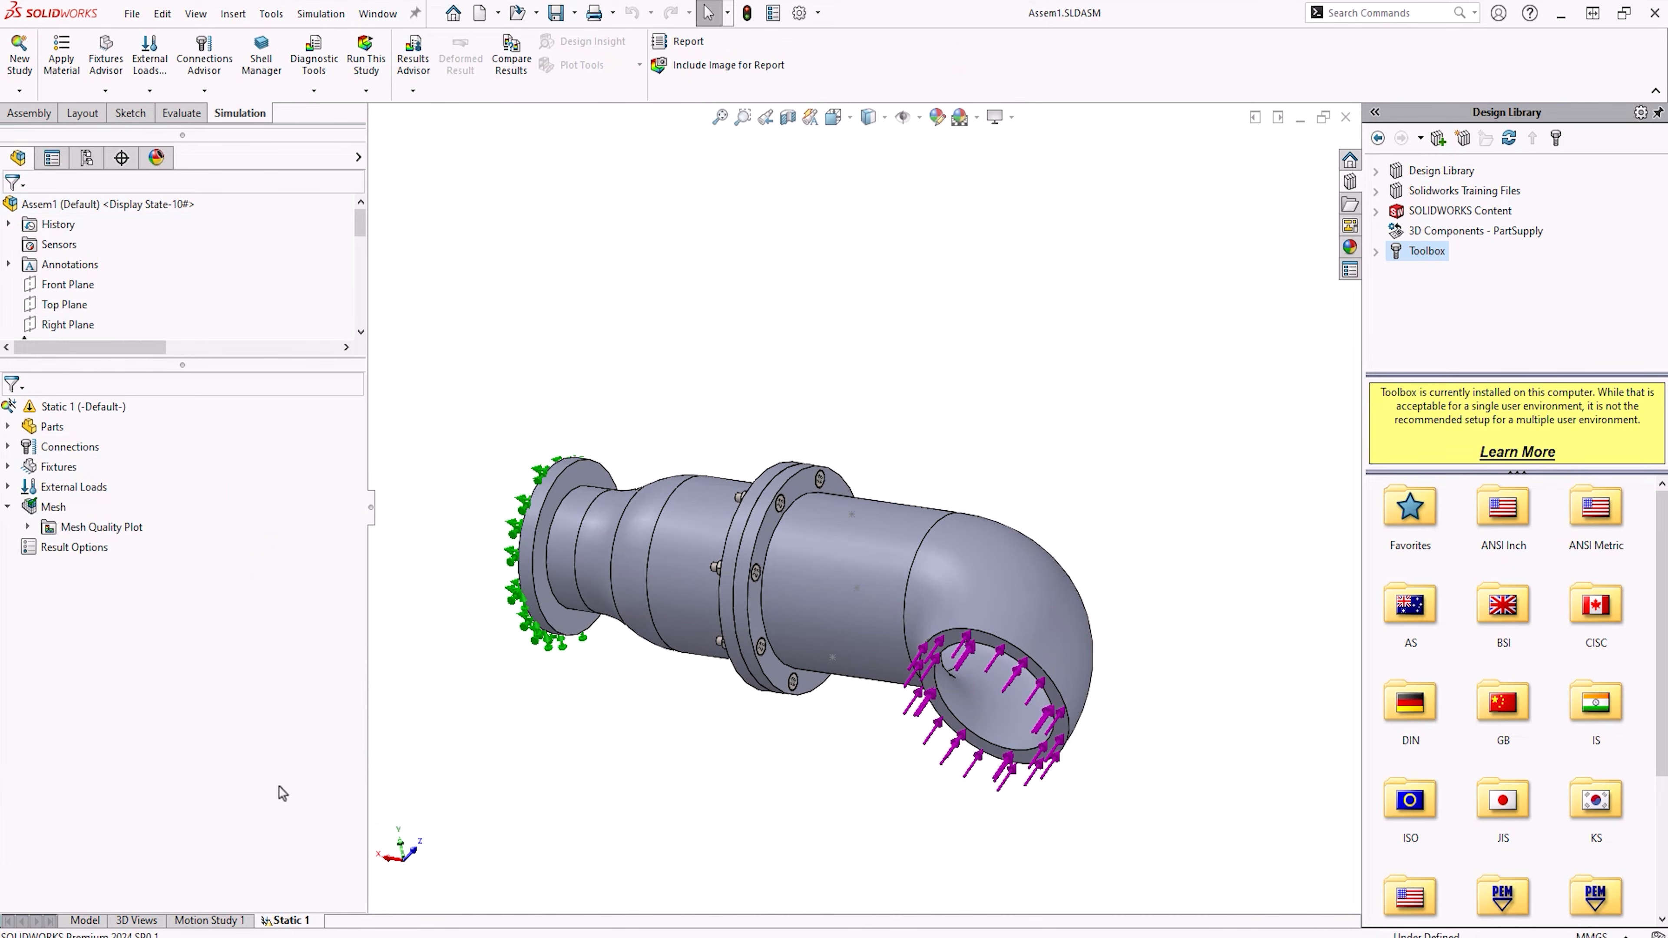
right_click(68, 447)
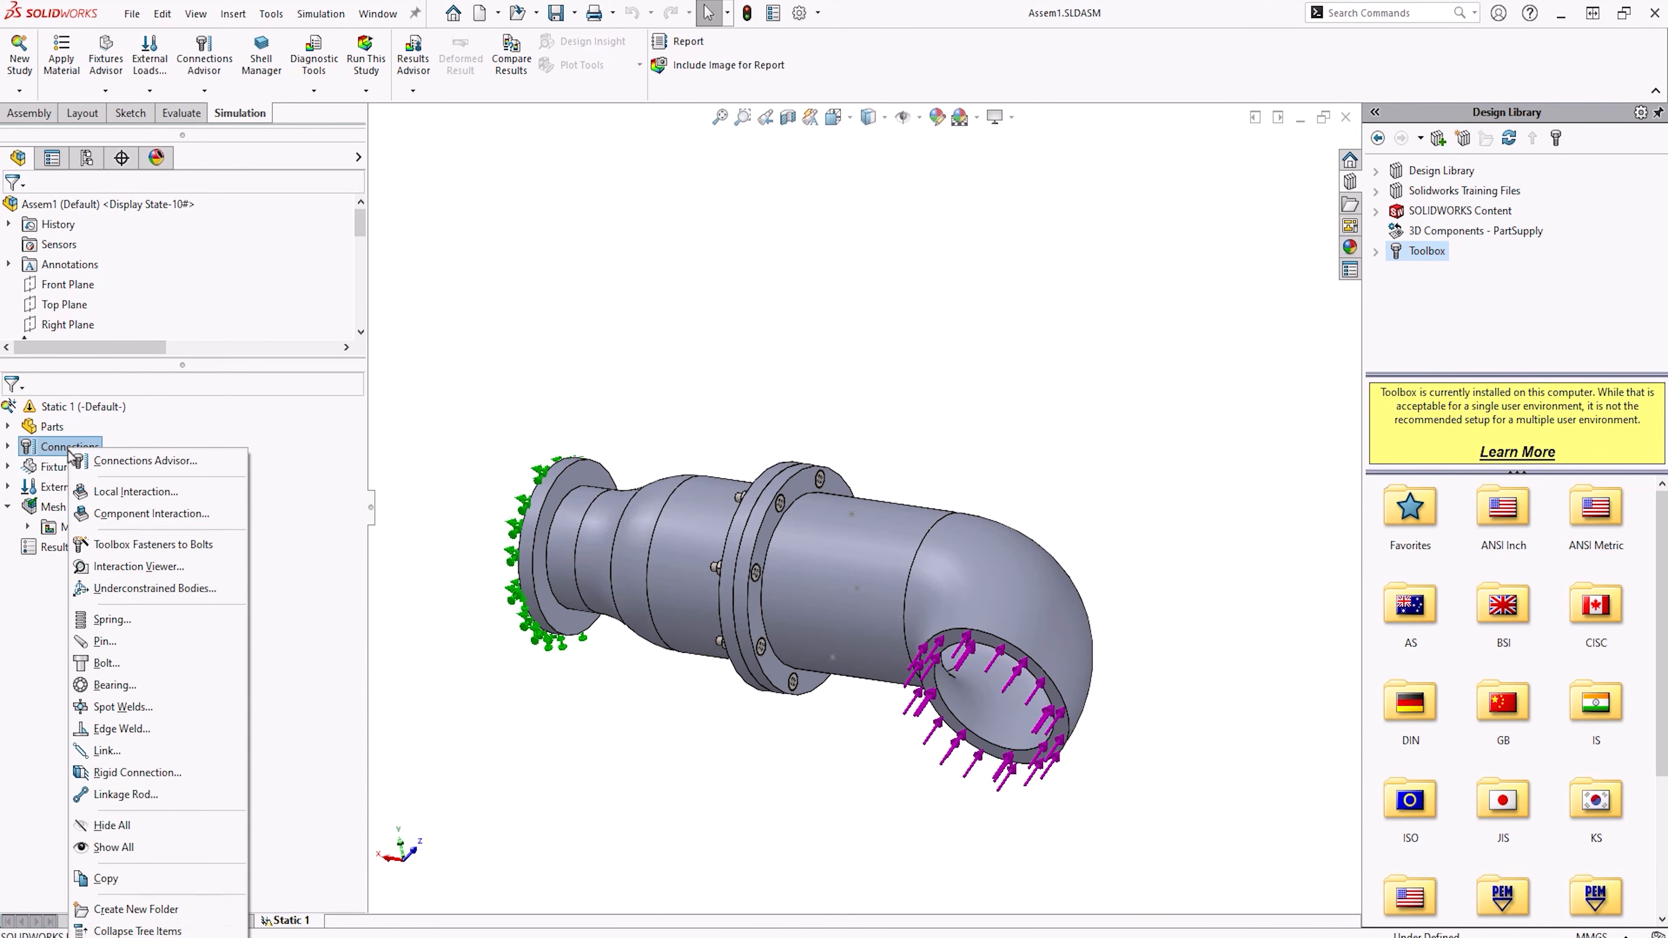
left_click(147, 548)
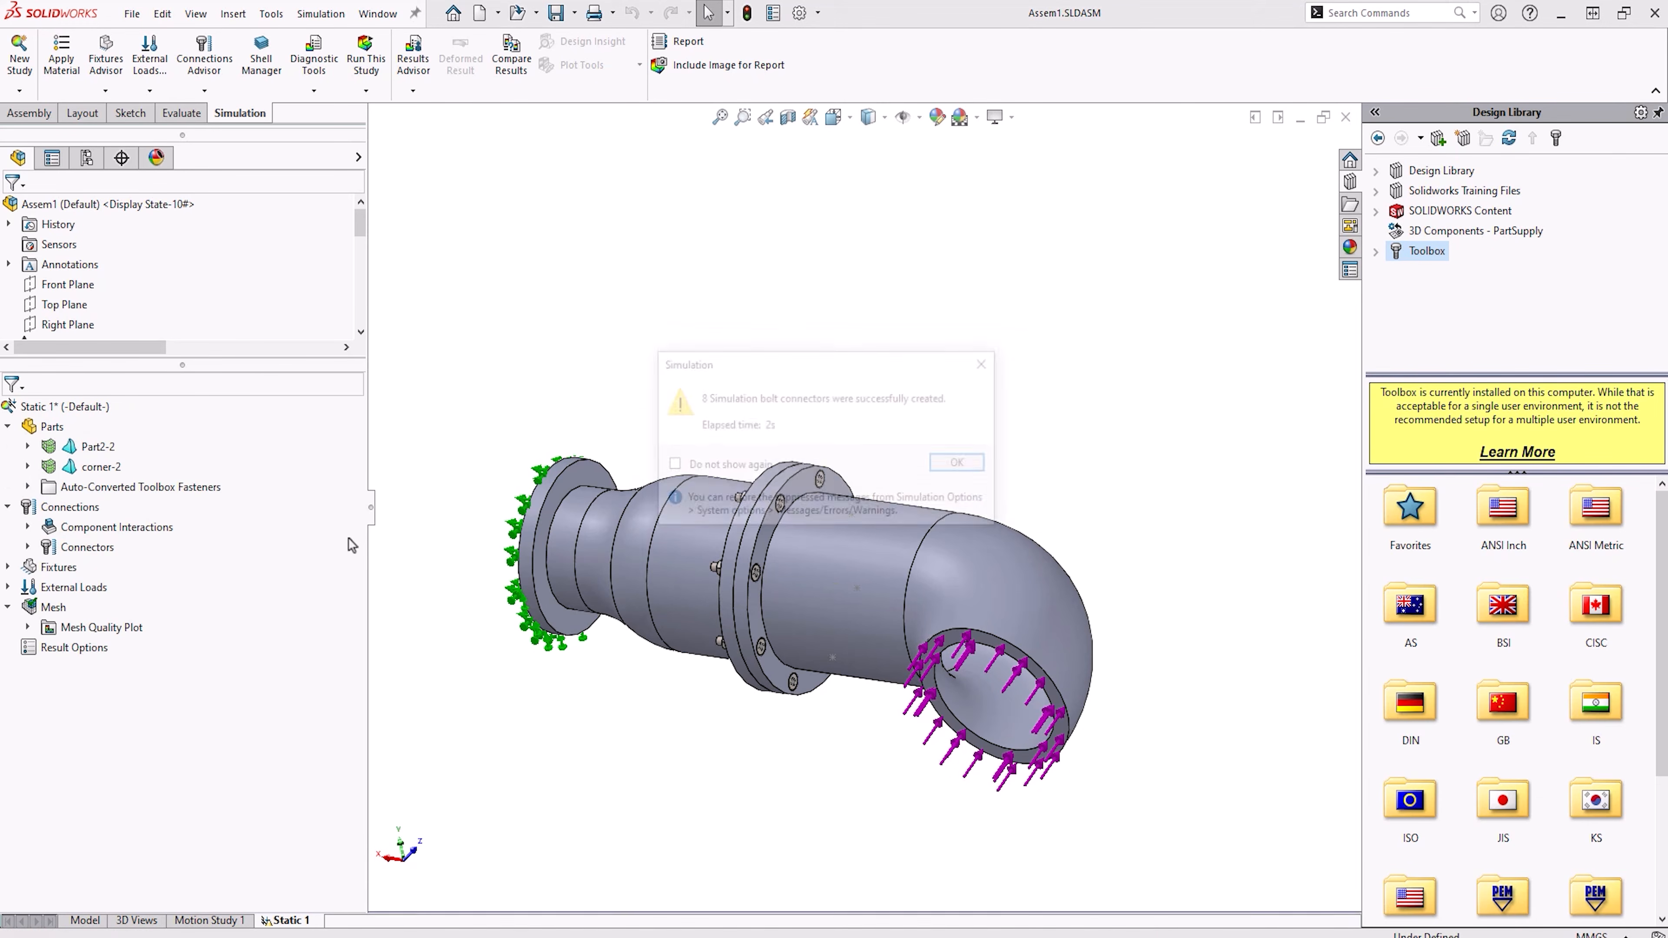
left_click(961, 464)
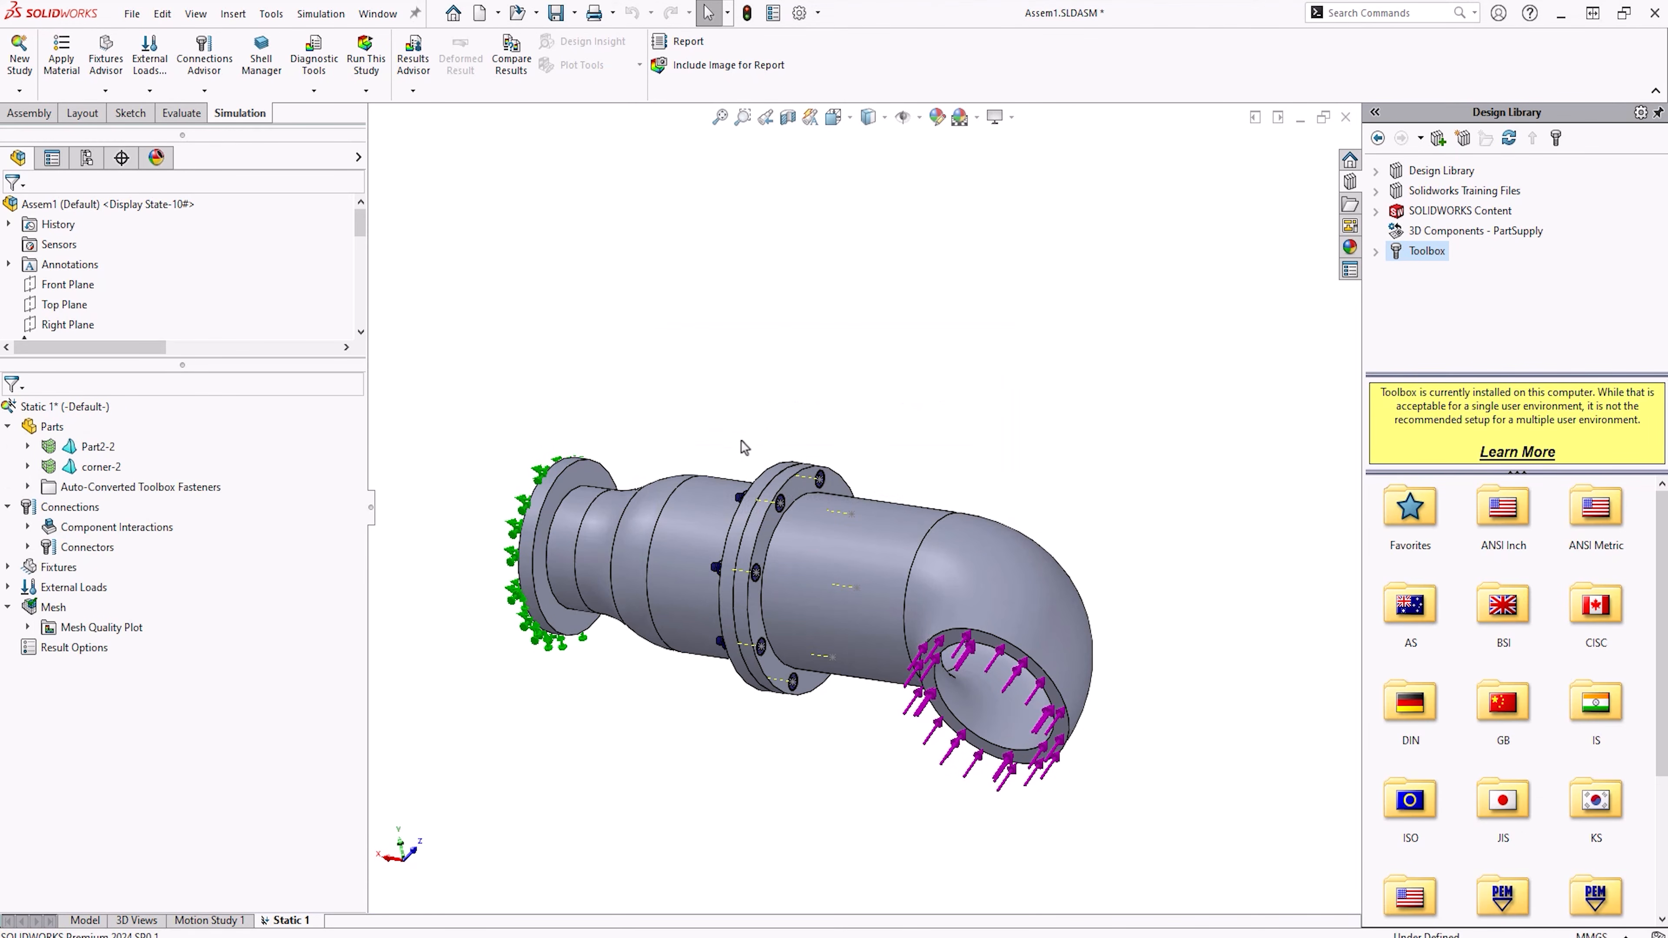
Step: Open the definition of the first converted M5 x 0.8 x 30 bolt connector and review its settings
left_click(28, 546)
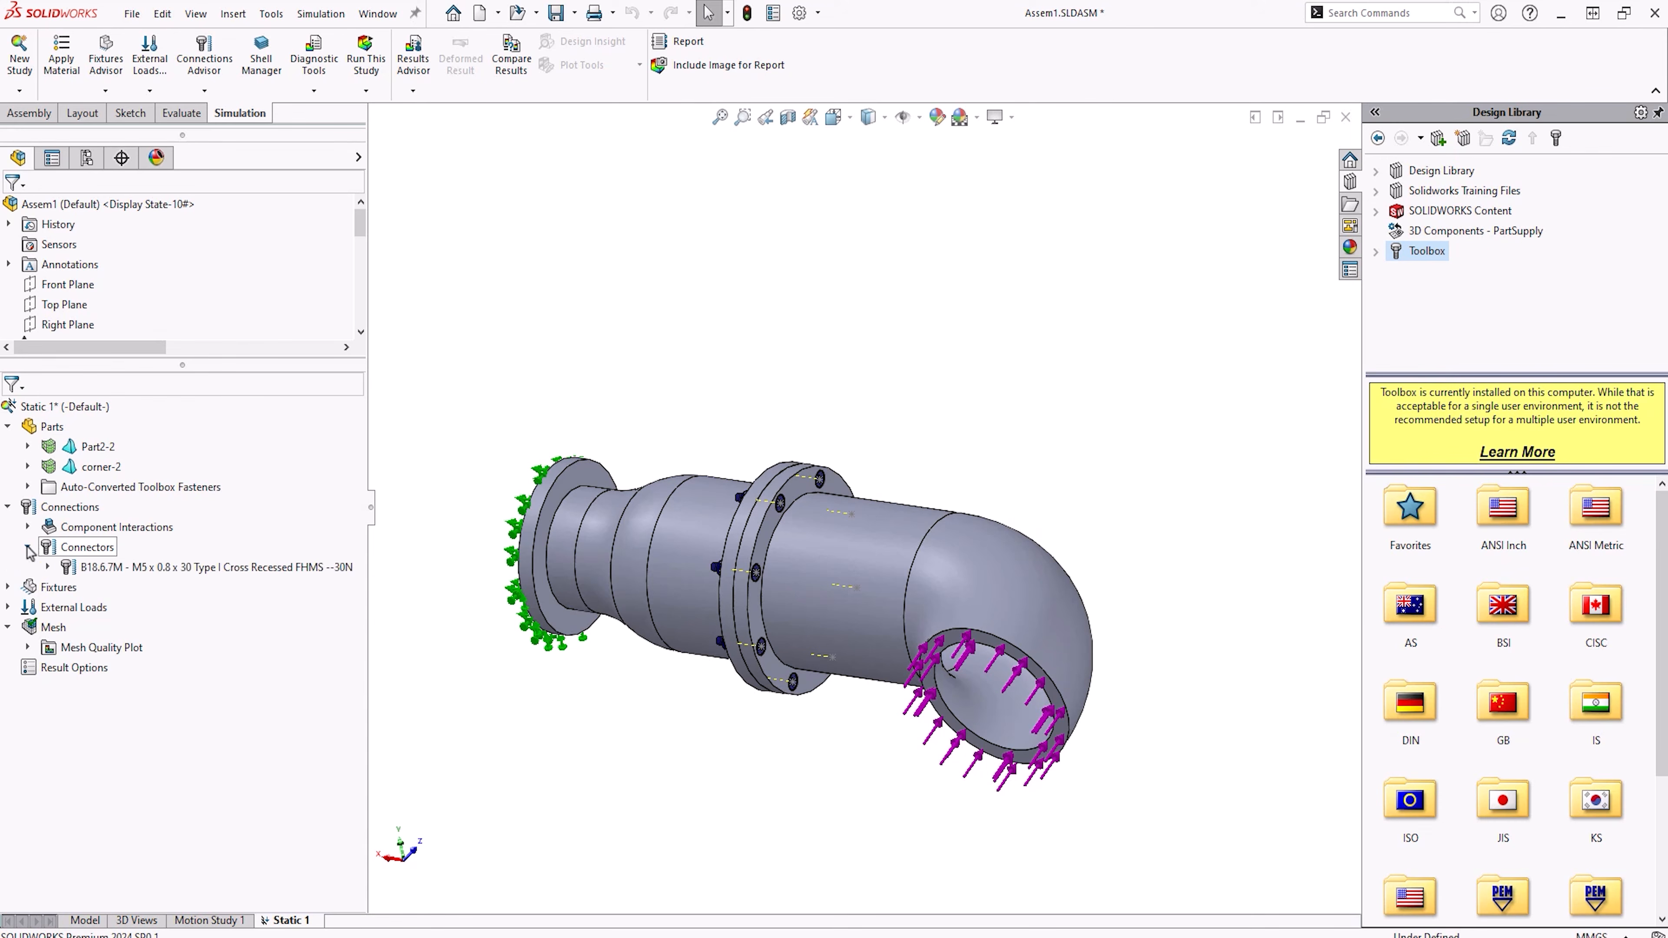
left_click(47, 567)
left_click(118, 587)
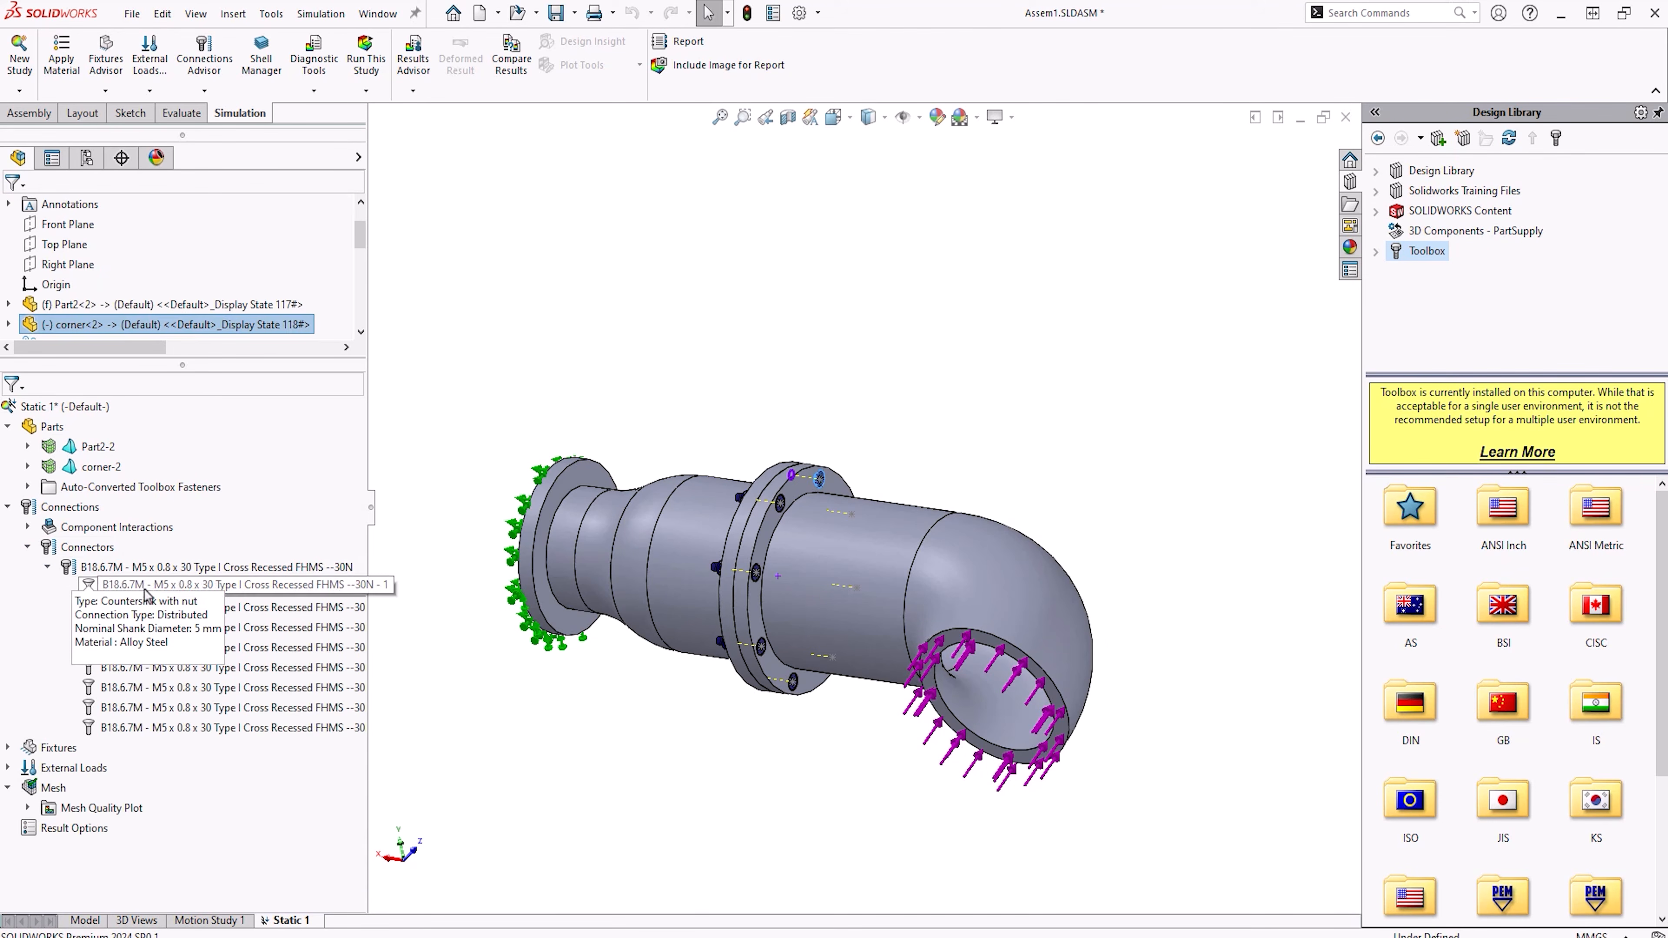
right_click(146, 590)
left_click(191, 601)
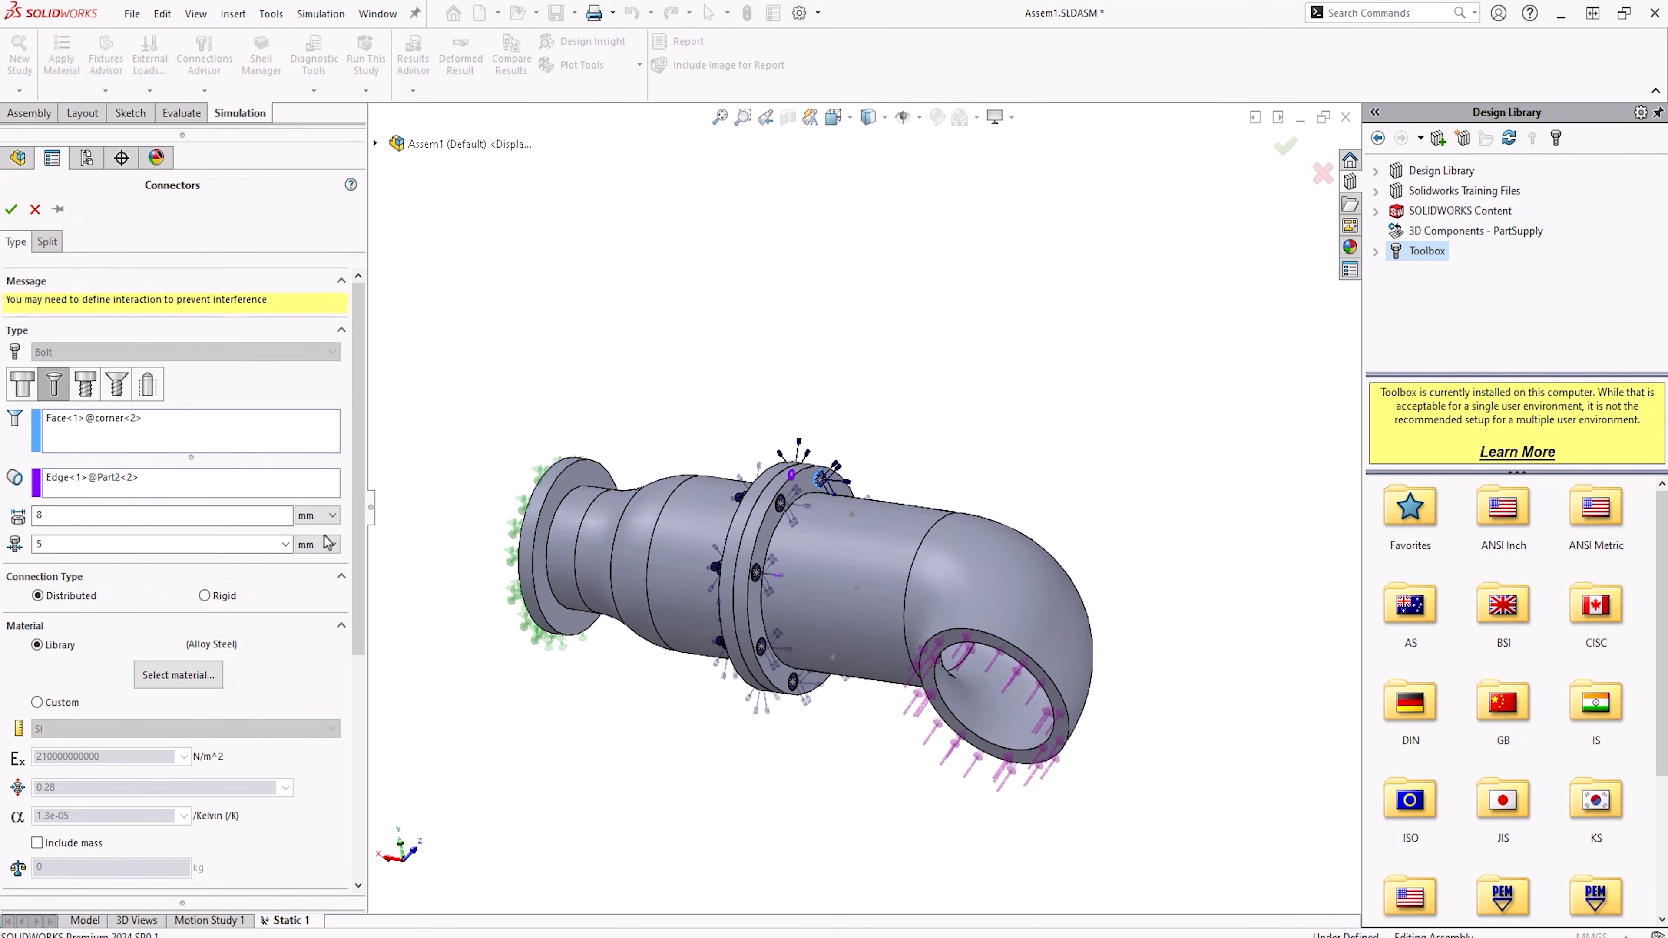
left_click_drag(355, 491, 361, 570)
left_click_drag(376, 668, 382, 483)
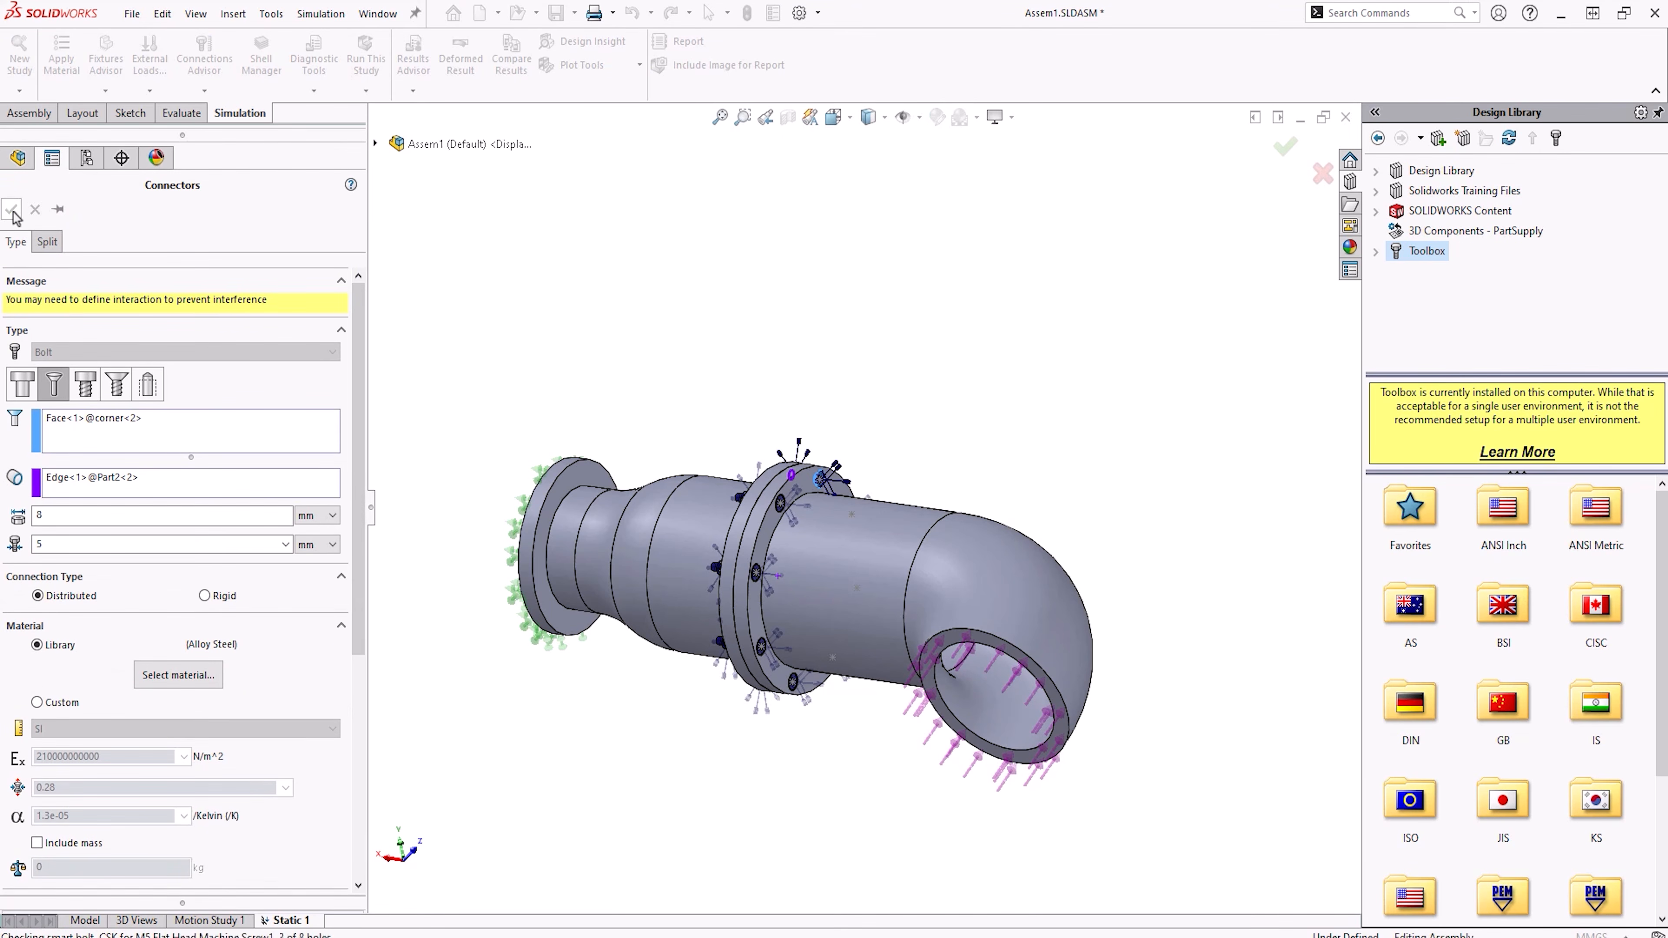